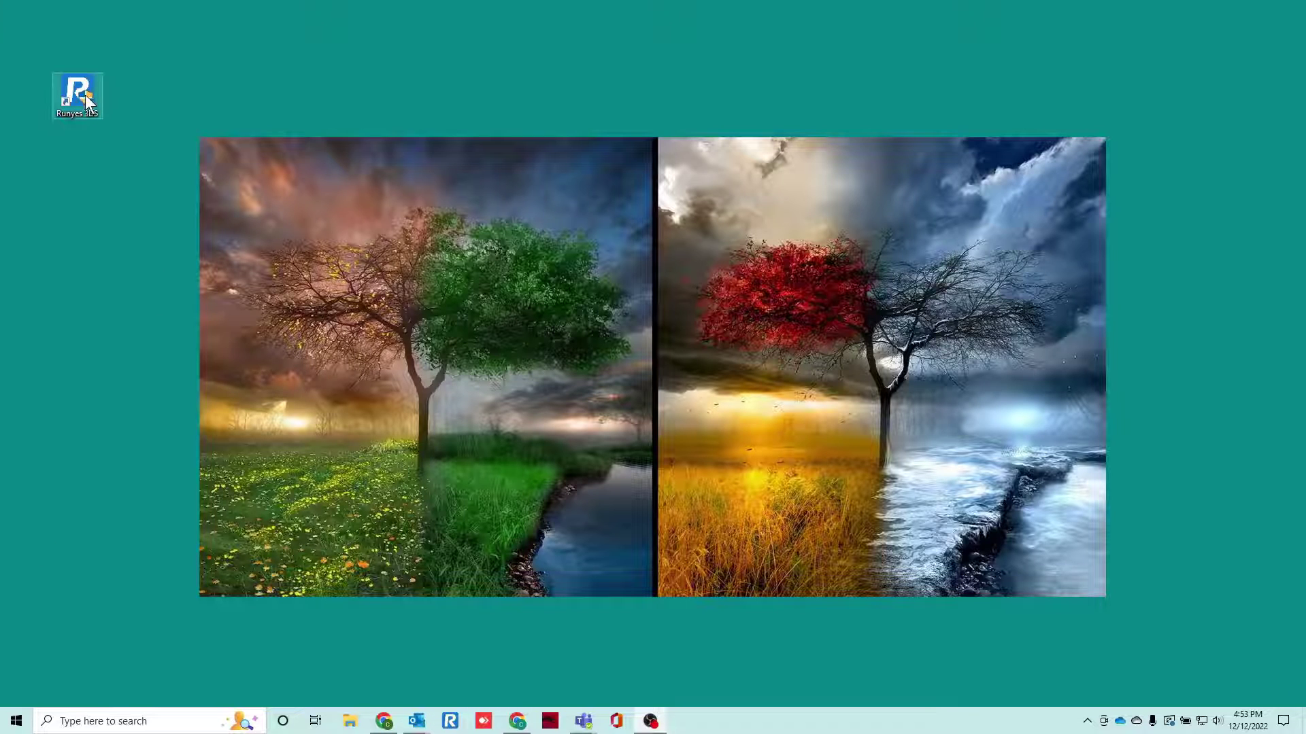
# Launch Runyes QuickScan from the Runyes 3DS desktop shortcut.
pyautogui.doubleClick(84, 95)
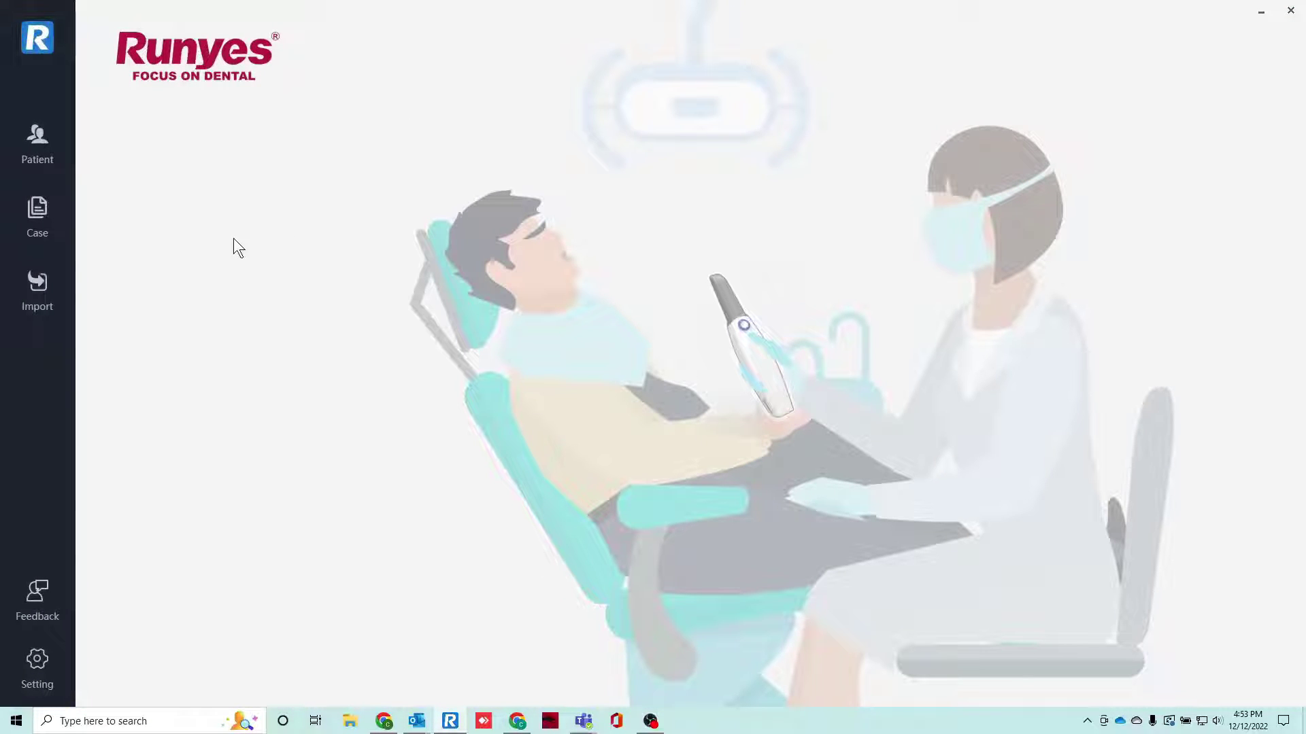
# Start a new patient record from the Patient page and enter the patient's name.
pyautogui.click(47, 157)
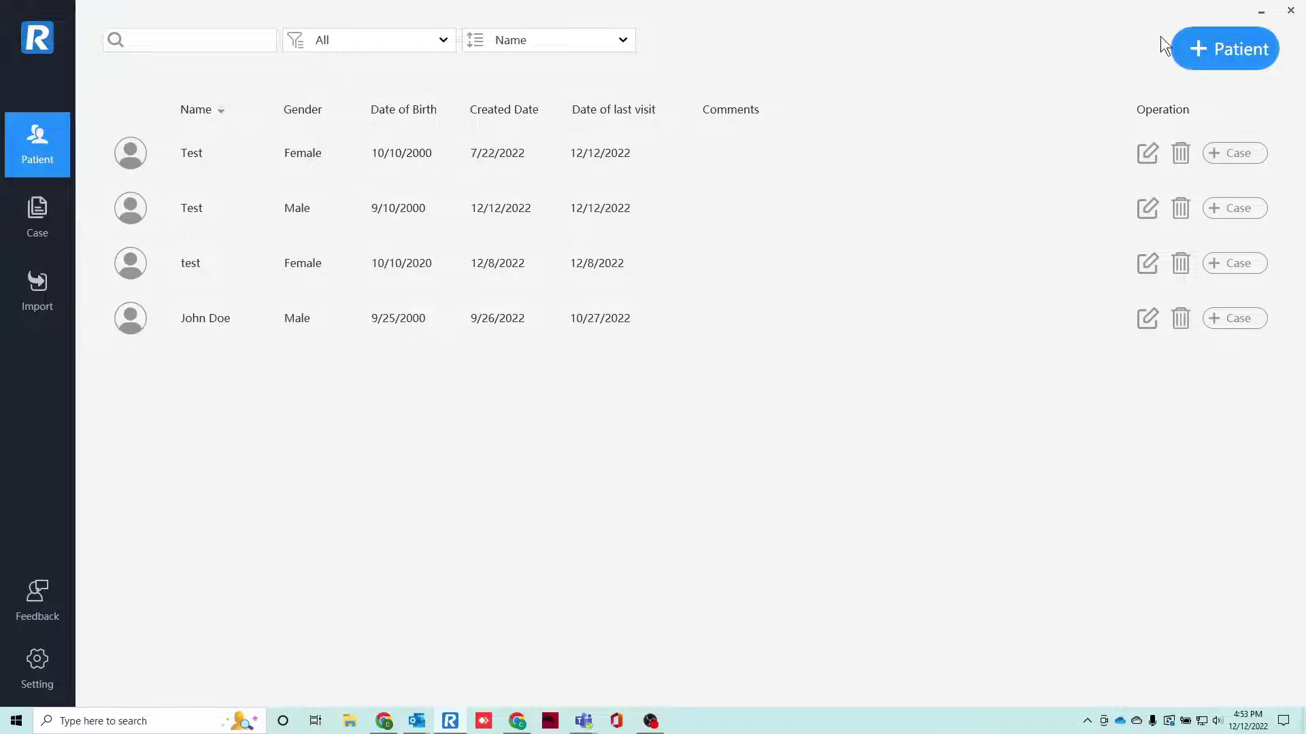
pyautogui.click(1228, 54)
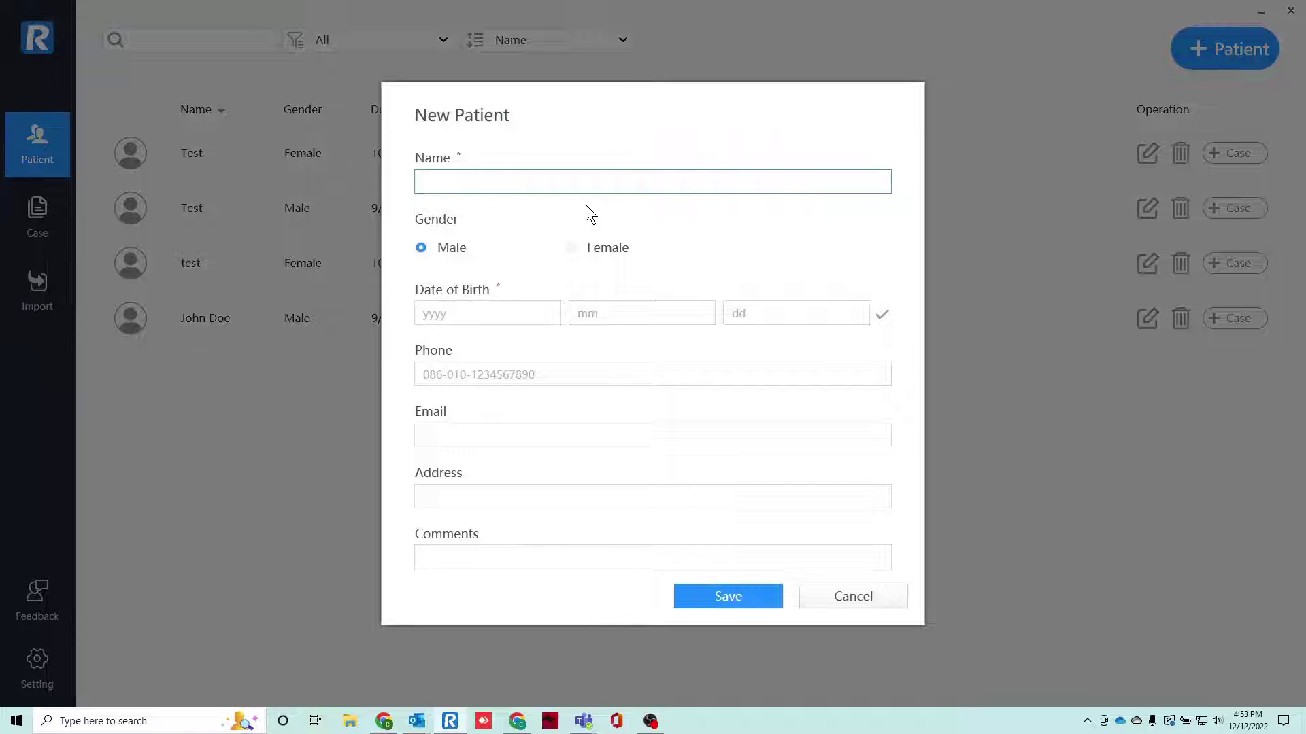
pyautogui.write('Doe')
pyautogui.write(', jam')
pyautogui.press('BackSpace')
pyautogui.press('BackSpace')
pyautogui.press('BackSpace')
pyautogui.write('Jane')
# Set gender to Female and birth date 2000/01/01, then save the patient.
pyautogui.click(593, 248)
pyautogui.click(488, 310)
pyautogui.write('2000')
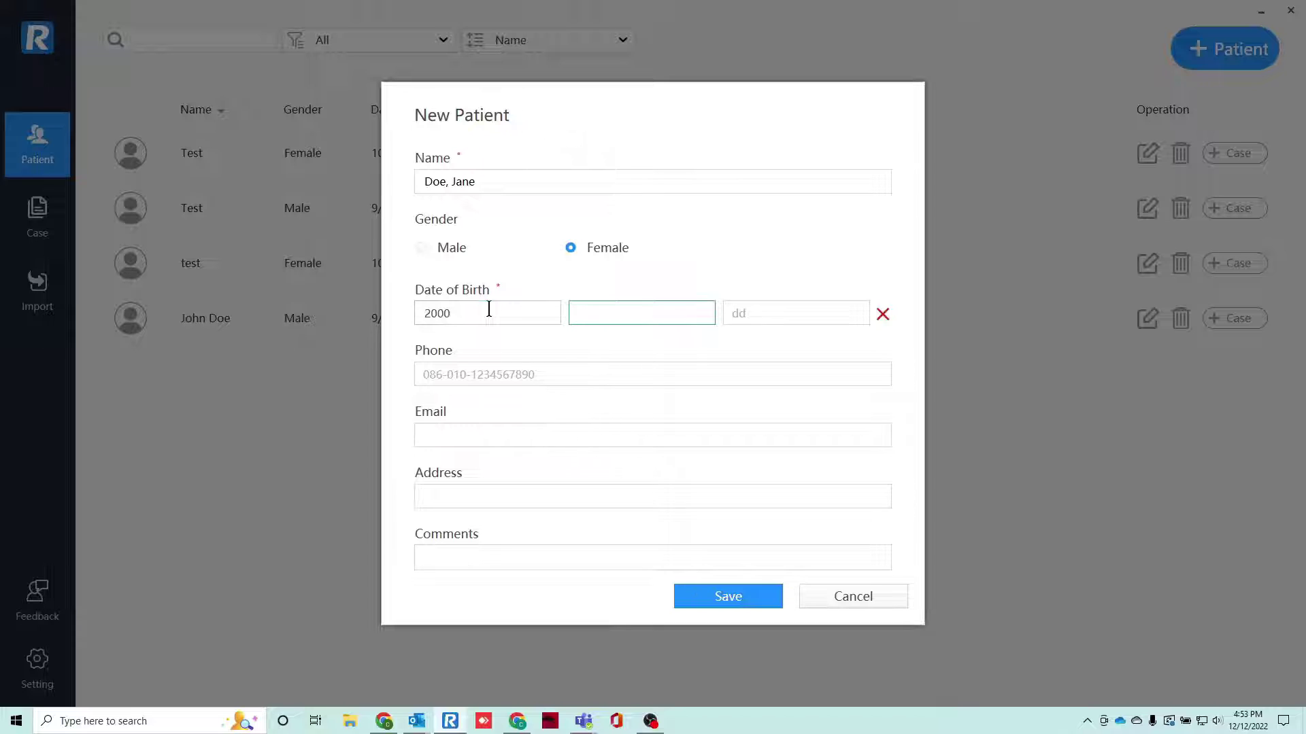
pyautogui.write('01')
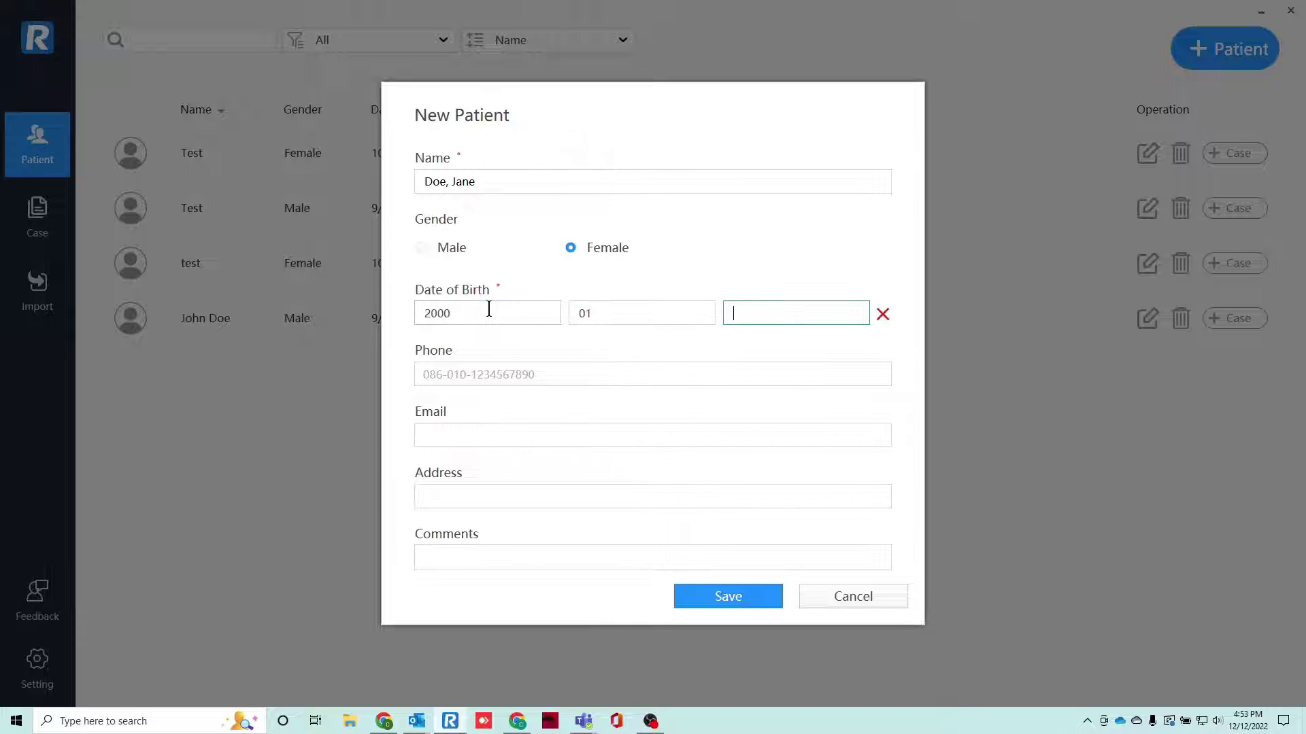
pyautogui.write('01')
pyautogui.click(741, 597)
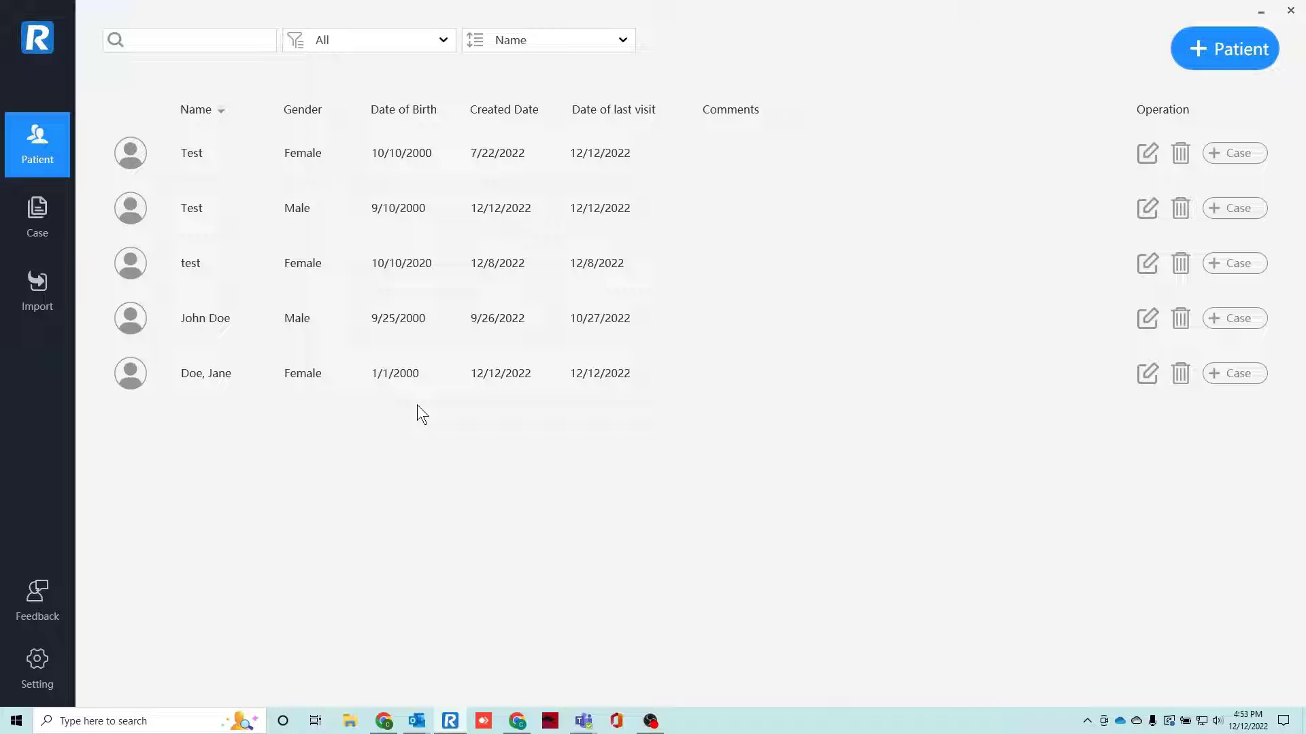
# Create a new case on the new patient's row and review the Scan Type options.
pyautogui.click(1229, 375)
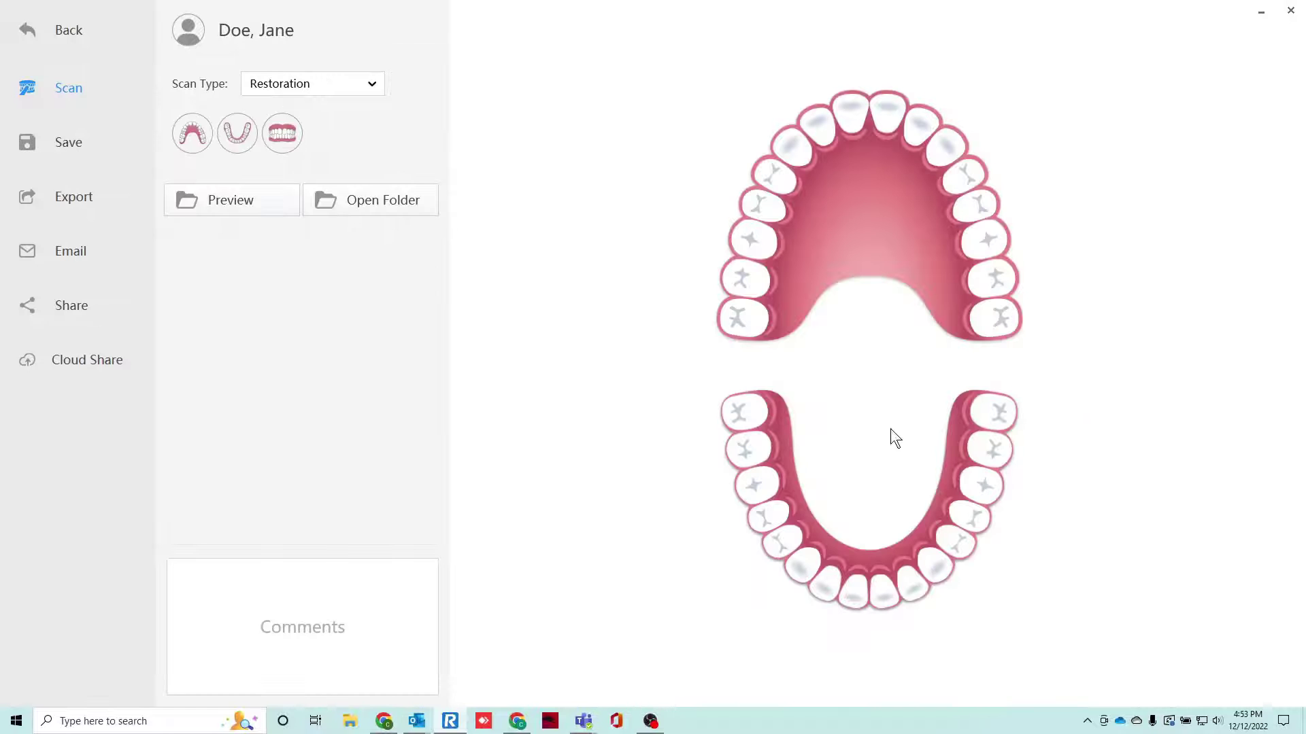
pyautogui.click(371, 84)
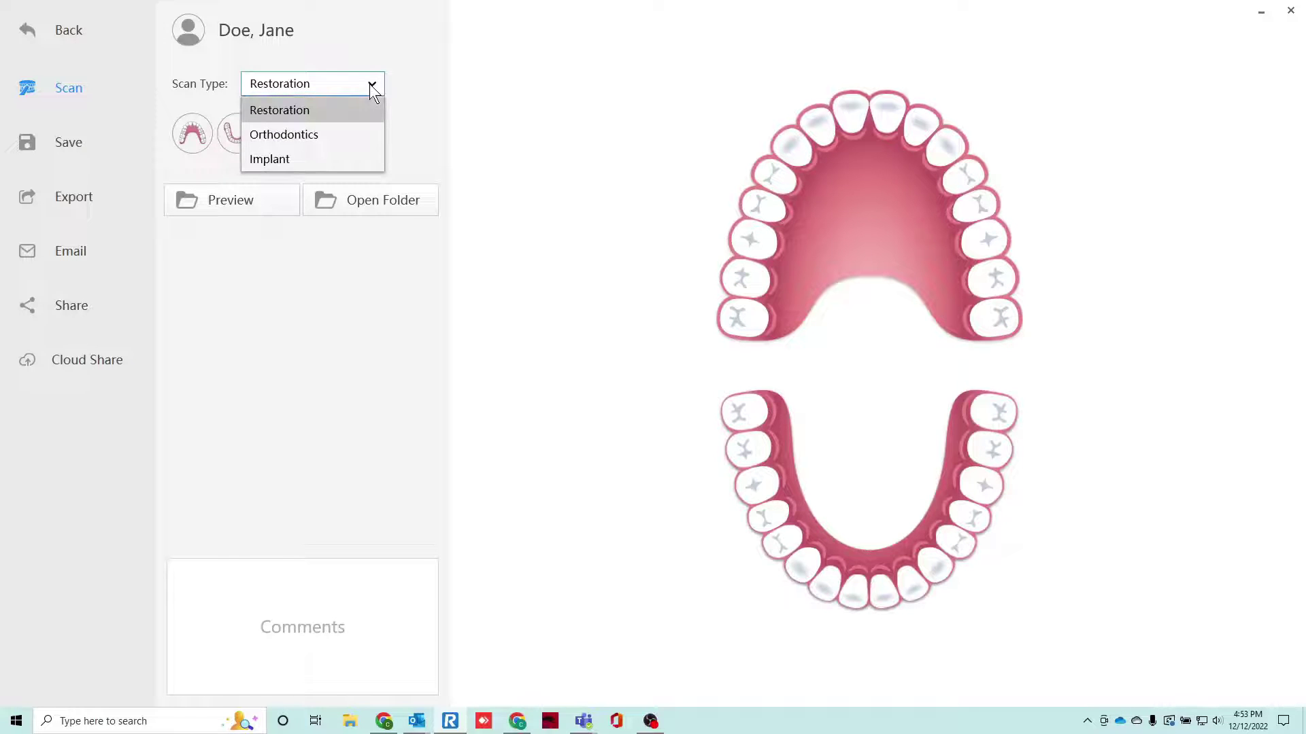
# Keep Restoration as scan type and set tooth 3 to a Crowns/Copings restoration.
pyautogui.click(332, 112)
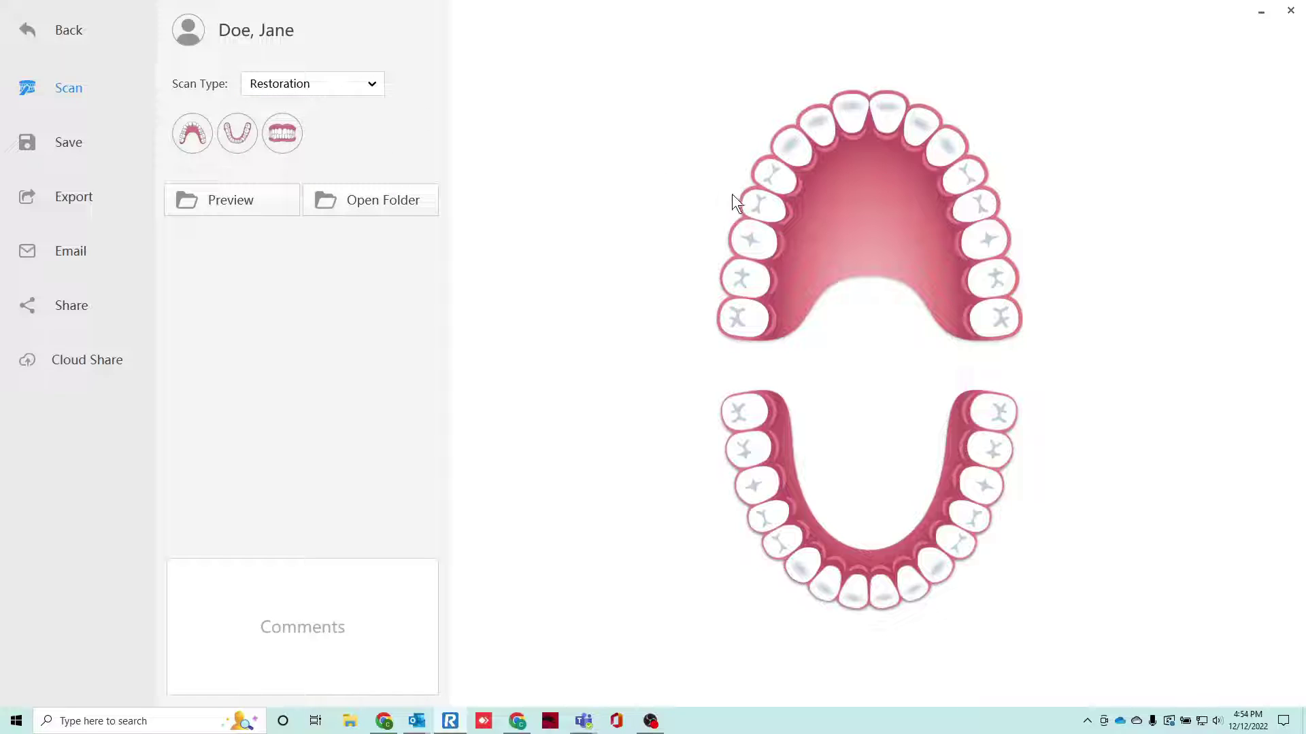
pyautogui.click(748, 238)
pyautogui.click(663, 264)
pyautogui.click(634, 286)
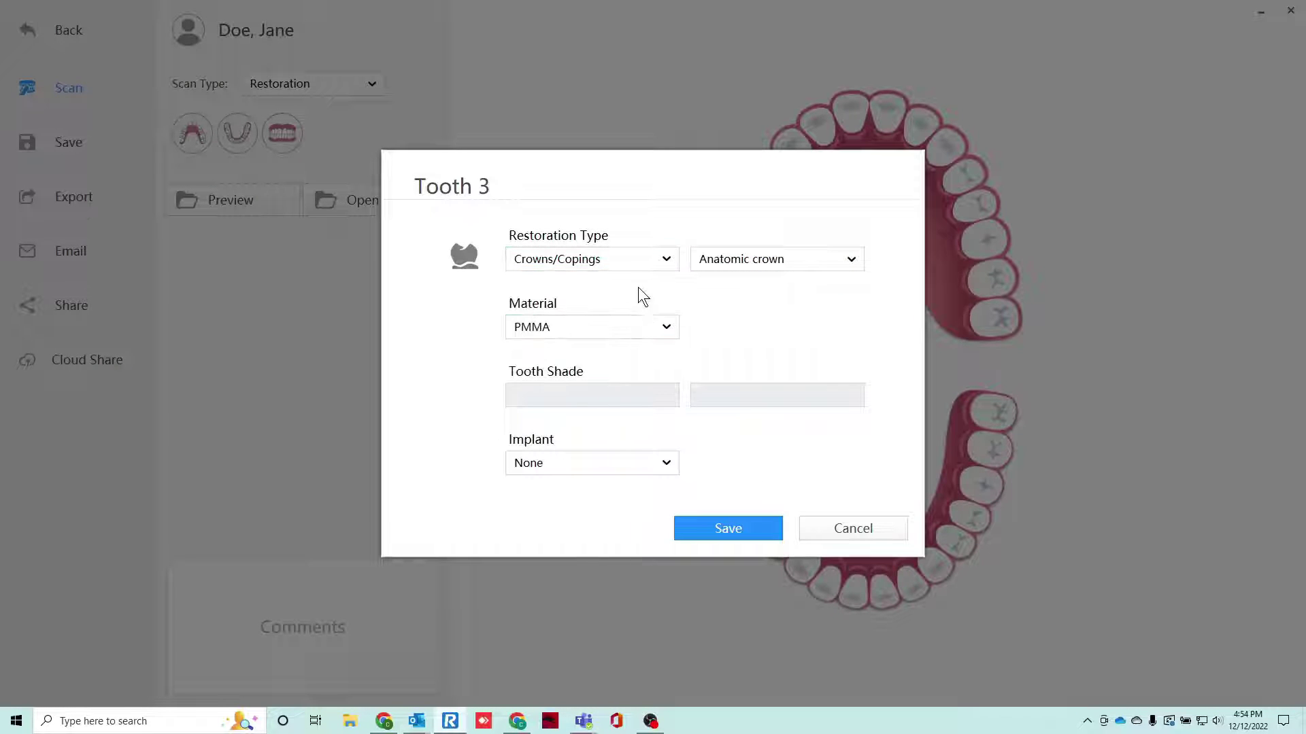
pyautogui.click(665, 327)
# Choose Zirconia and shade A2, save the tooth 3 settings, and start scanning.
pyautogui.click(609, 427)
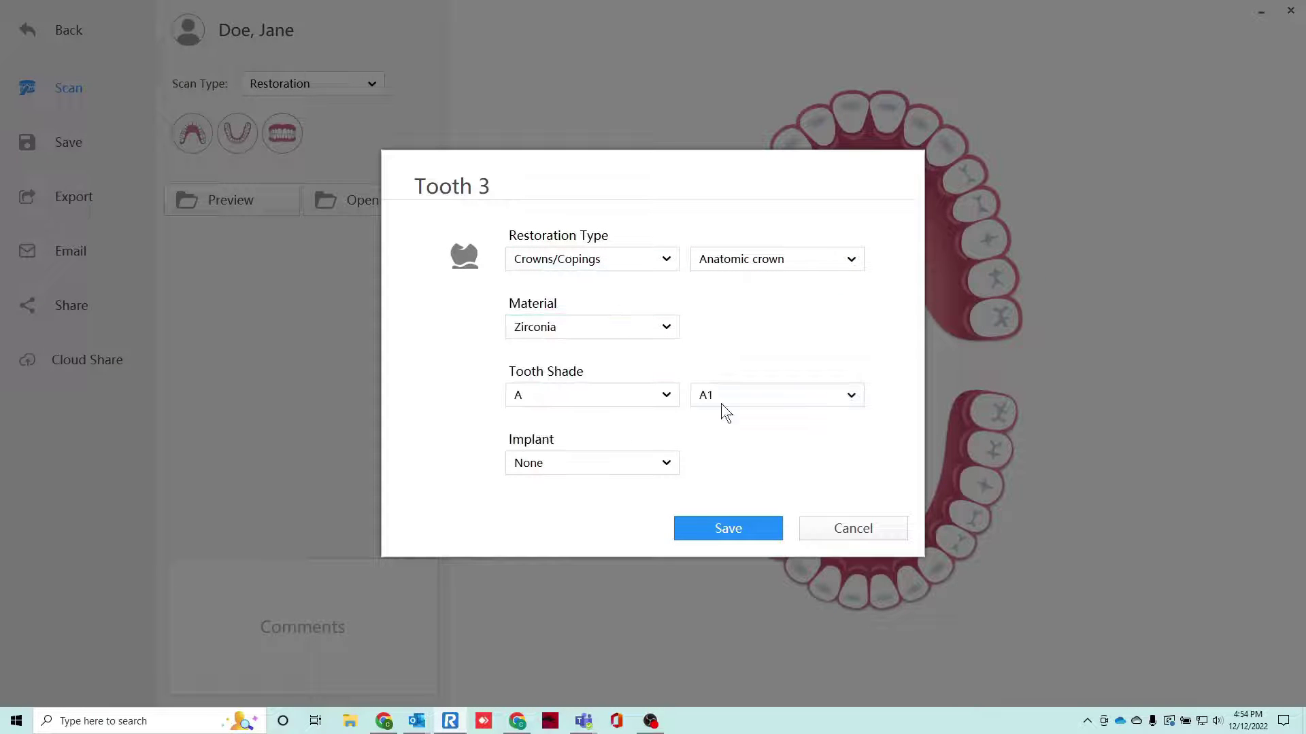
pyautogui.click(776, 396)
pyautogui.click(718, 452)
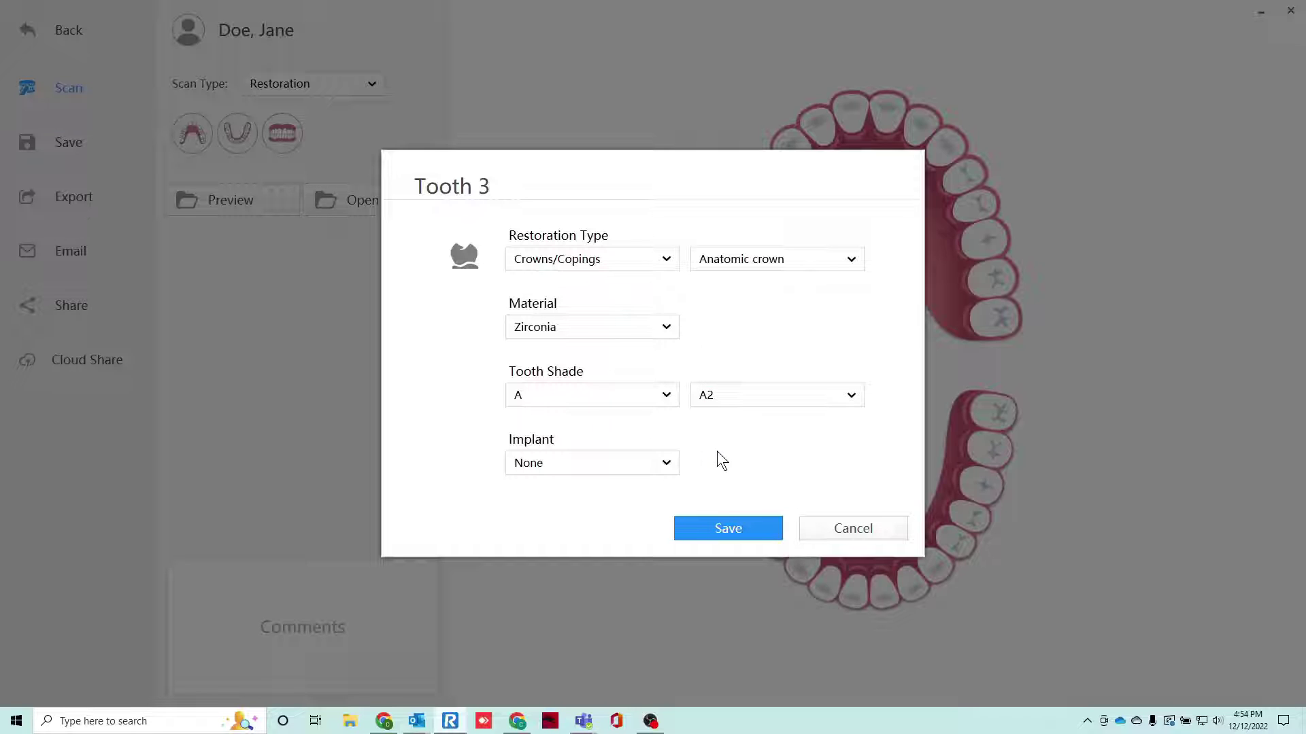
pyautogui.click(740, 528)
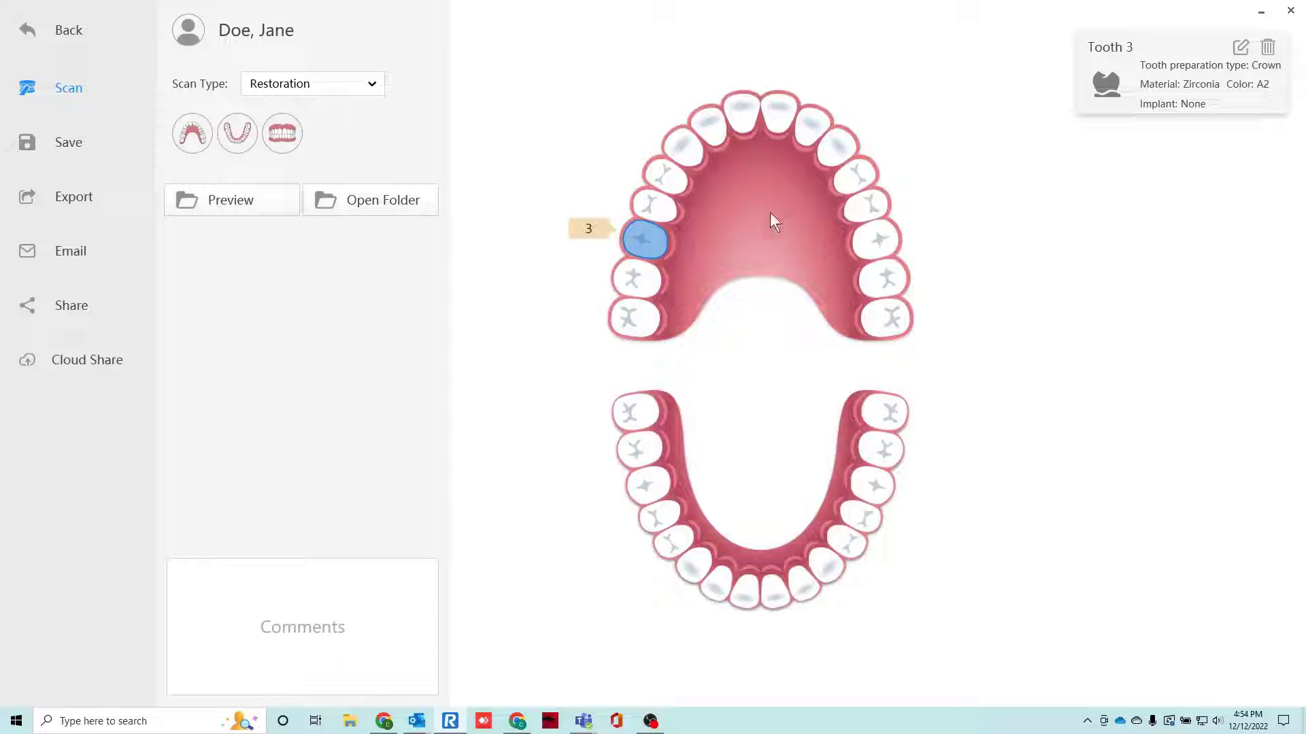
pyautogui.click(99, 98)
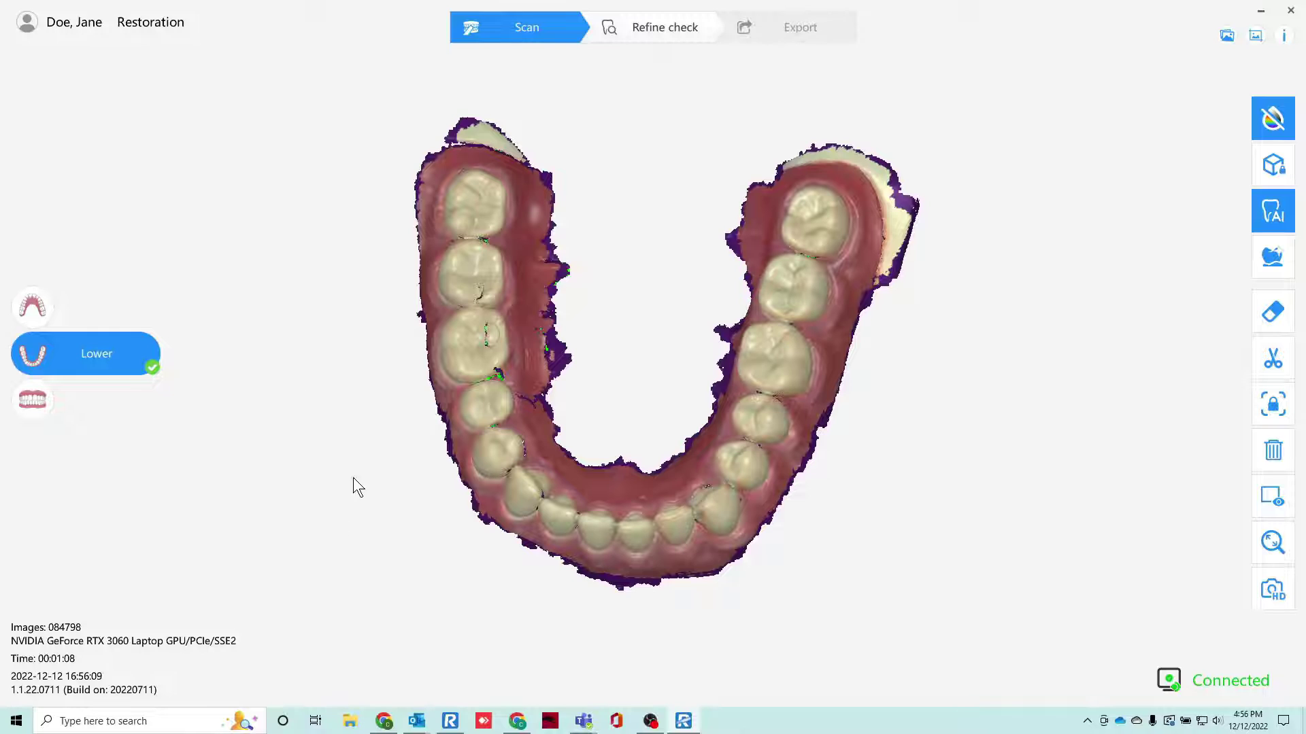
# Switch to the upper arch and scan it until it shows a check mark.
pyautogui.click(35, 312)
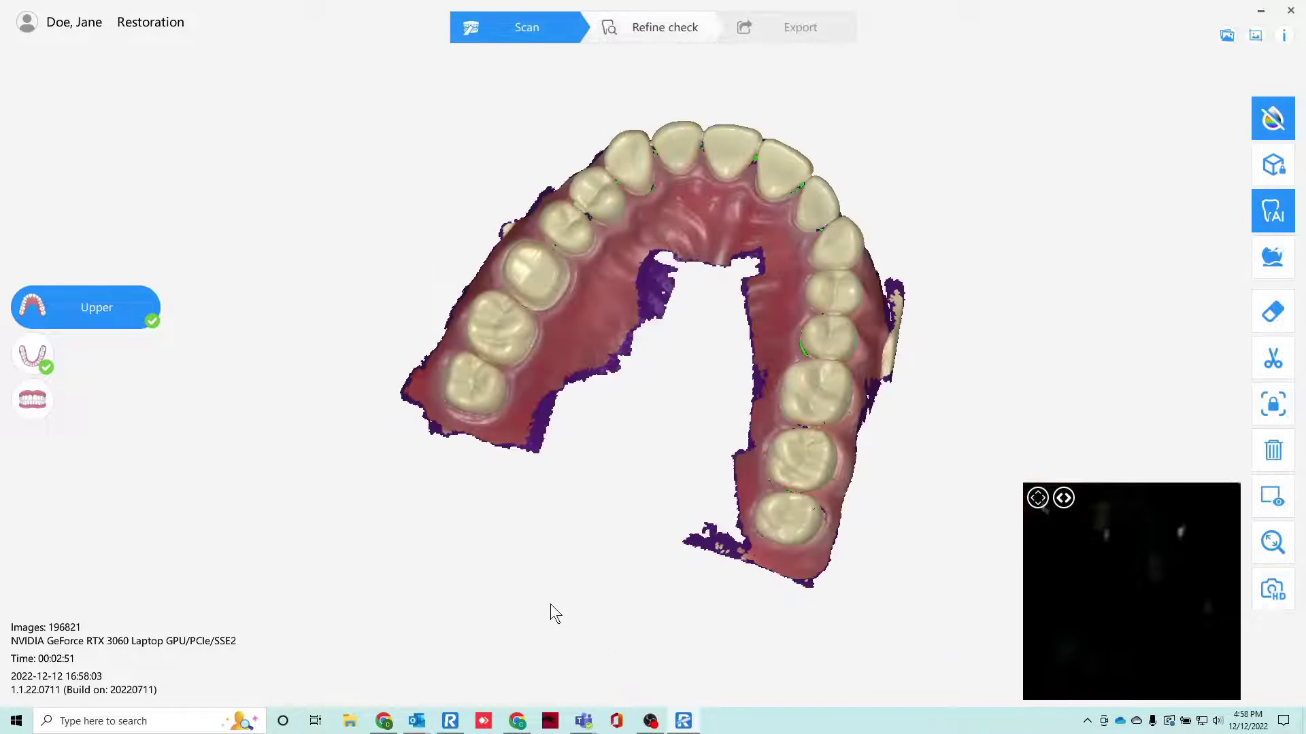
pyautogui.scroll(5, 513, 416)
pyautogui.moveTo(466, 280); pyautogui.dragTo(510, 377)
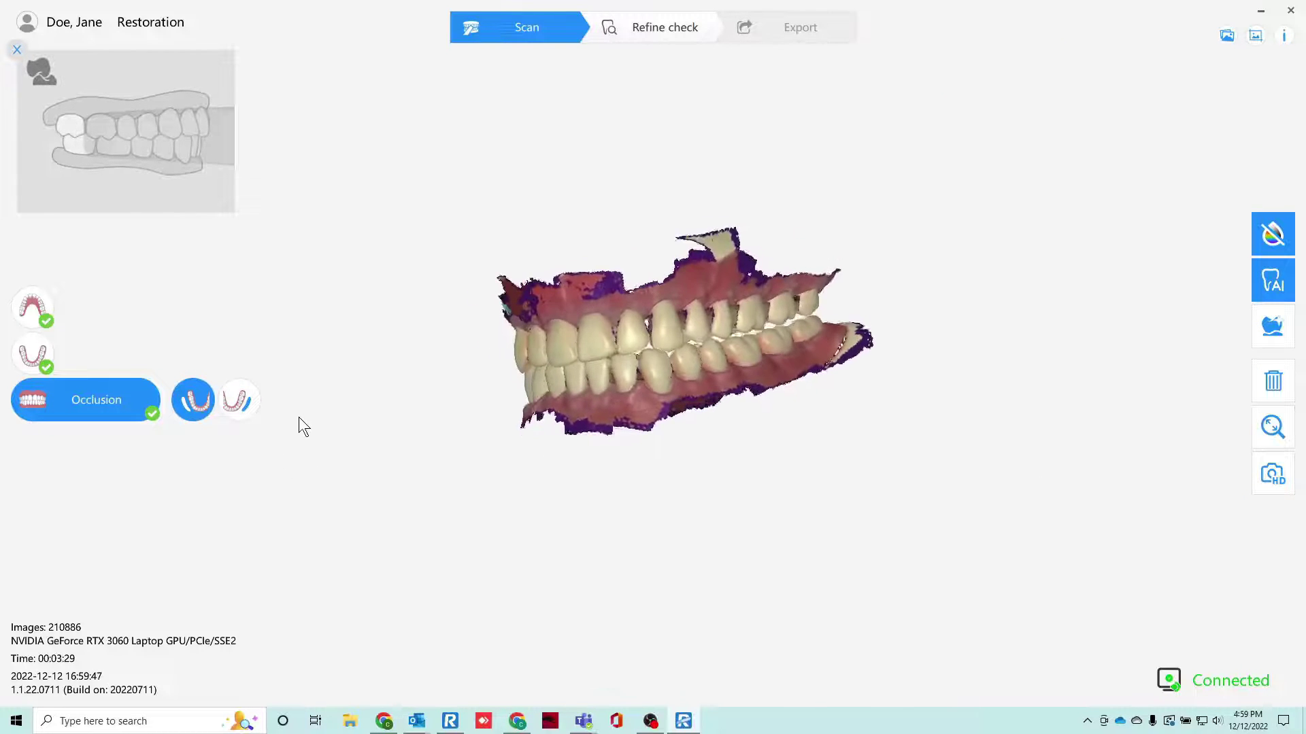
# Switch to the second occlusion side and scan the other side of the bite.
pyautogui.click(233, 400)
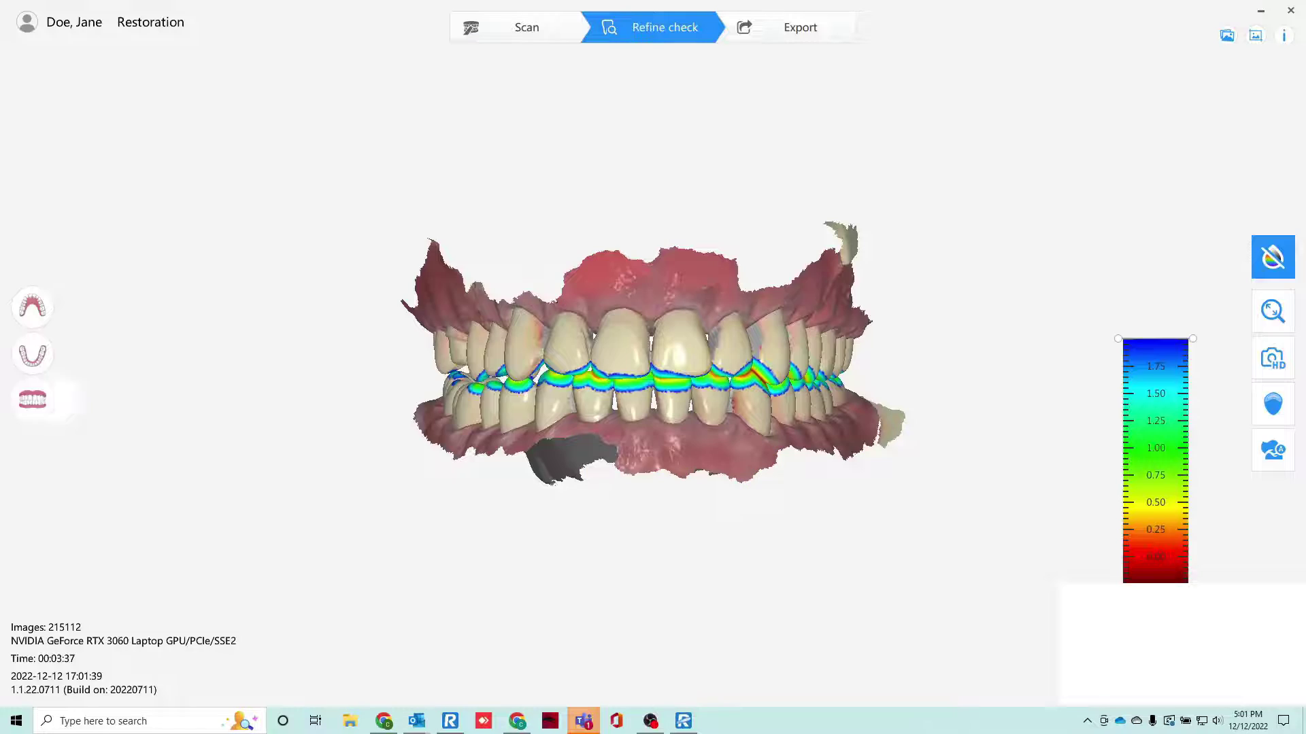
# Zoom into the bite to inspect the occlusal contact colour map against the 0.00-1.75 scale.
pyautogui.scroll(3, 558, 461)
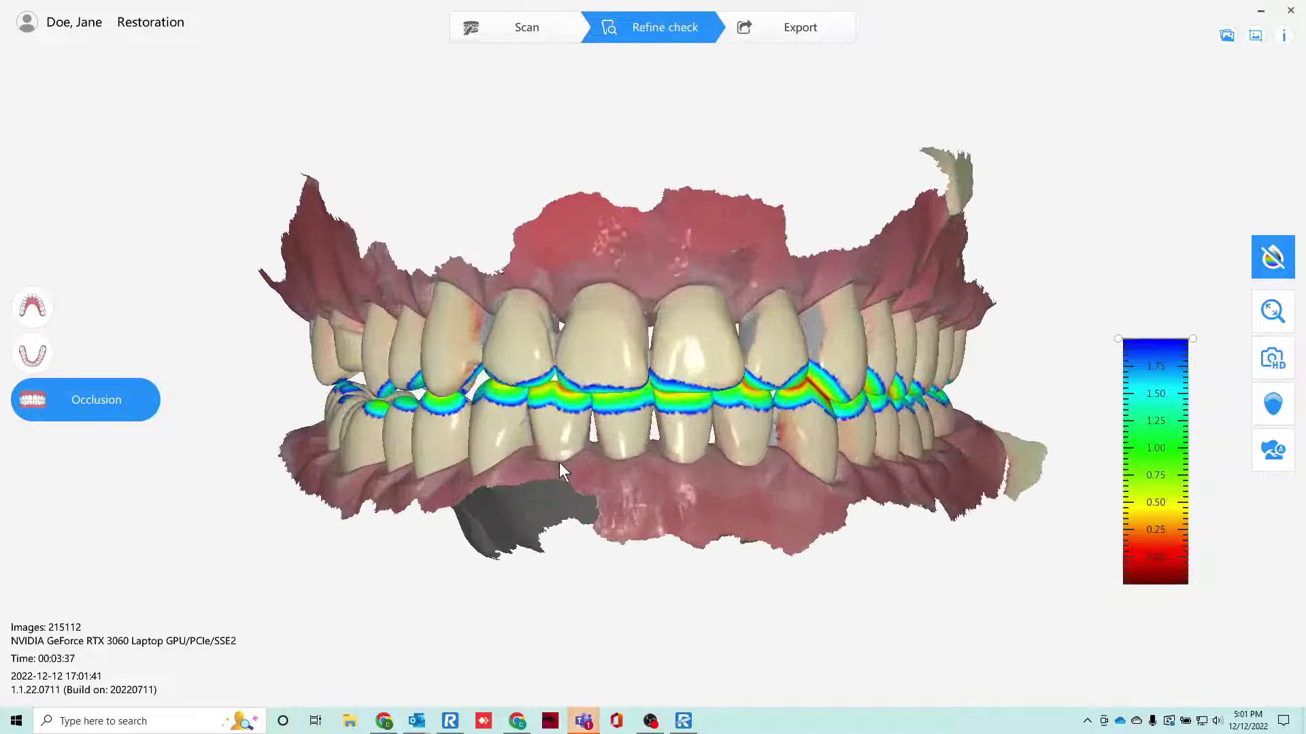
pyautogui.click(559, 463)
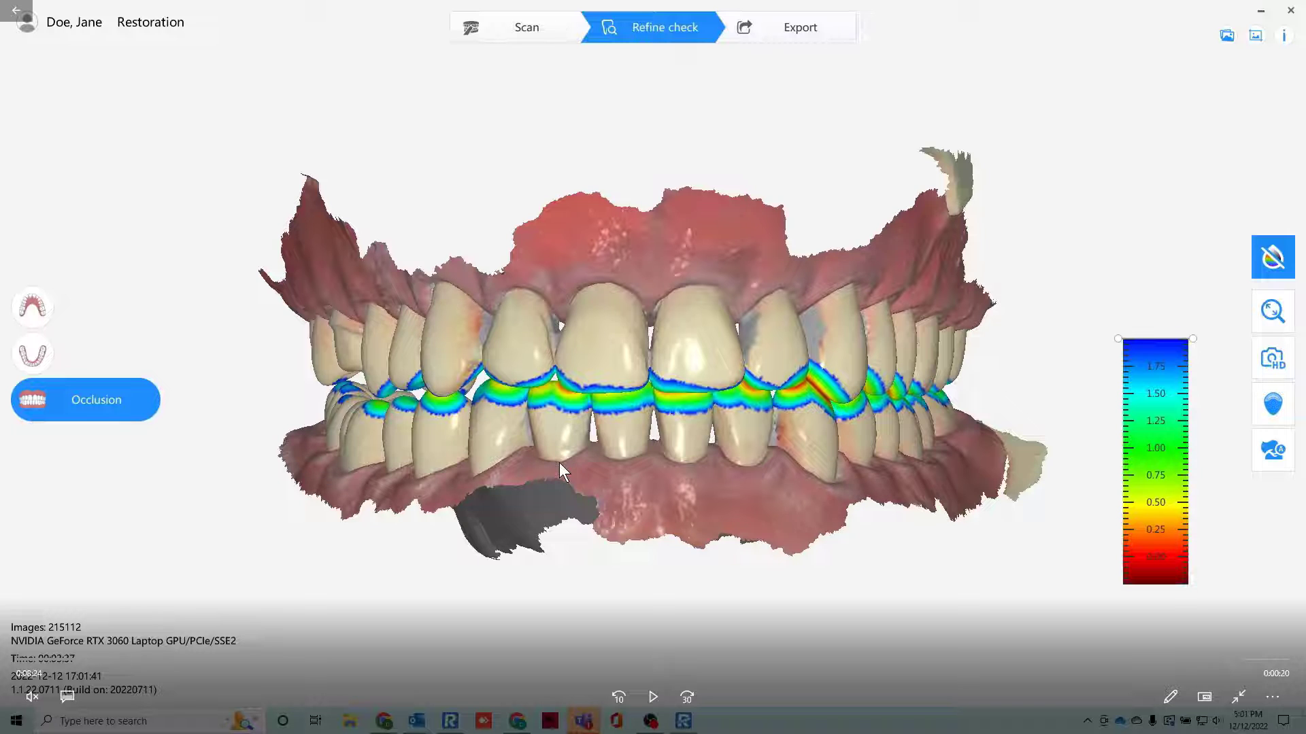
# Show the upper arch alone, run the Undercut check, and zoom in.
pyautogui.click(32, 307)
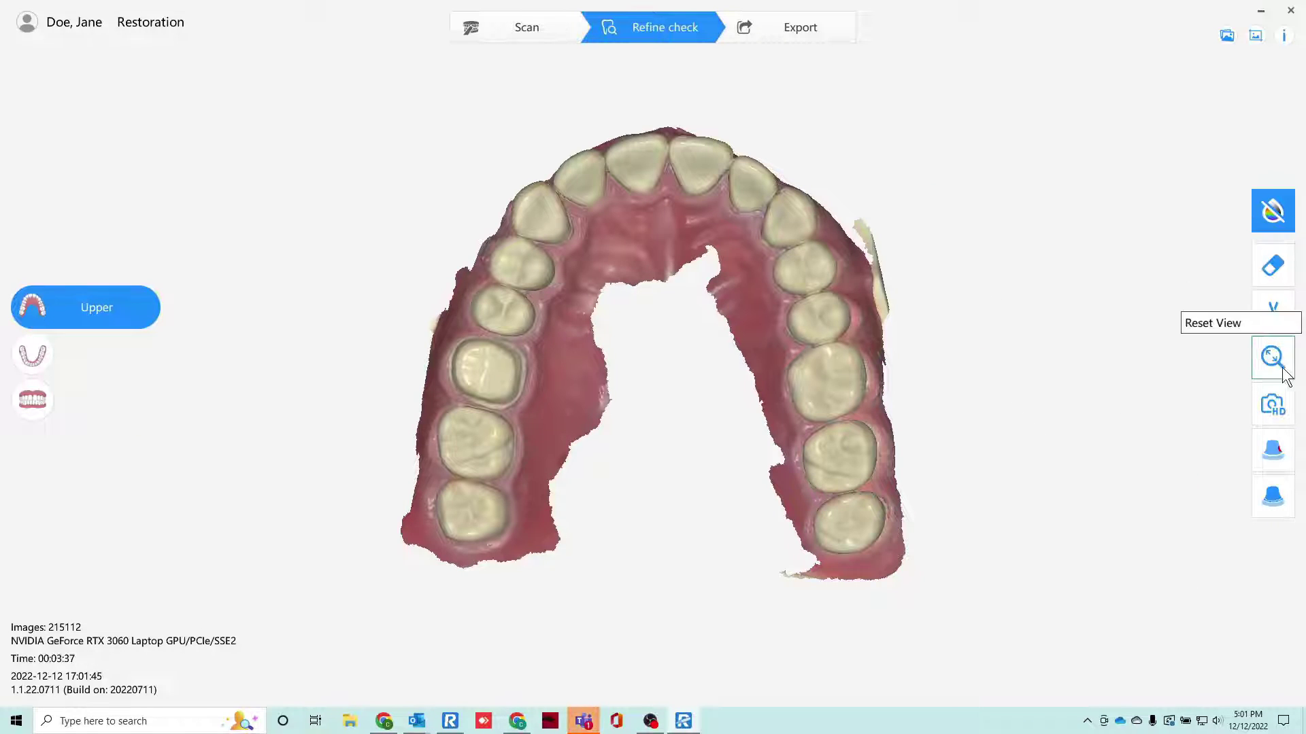
pyautogui.click(1273, 450)
pyautogui.scroll(3, 473, 264)
pyautogui.scroll(3, 475, 263)
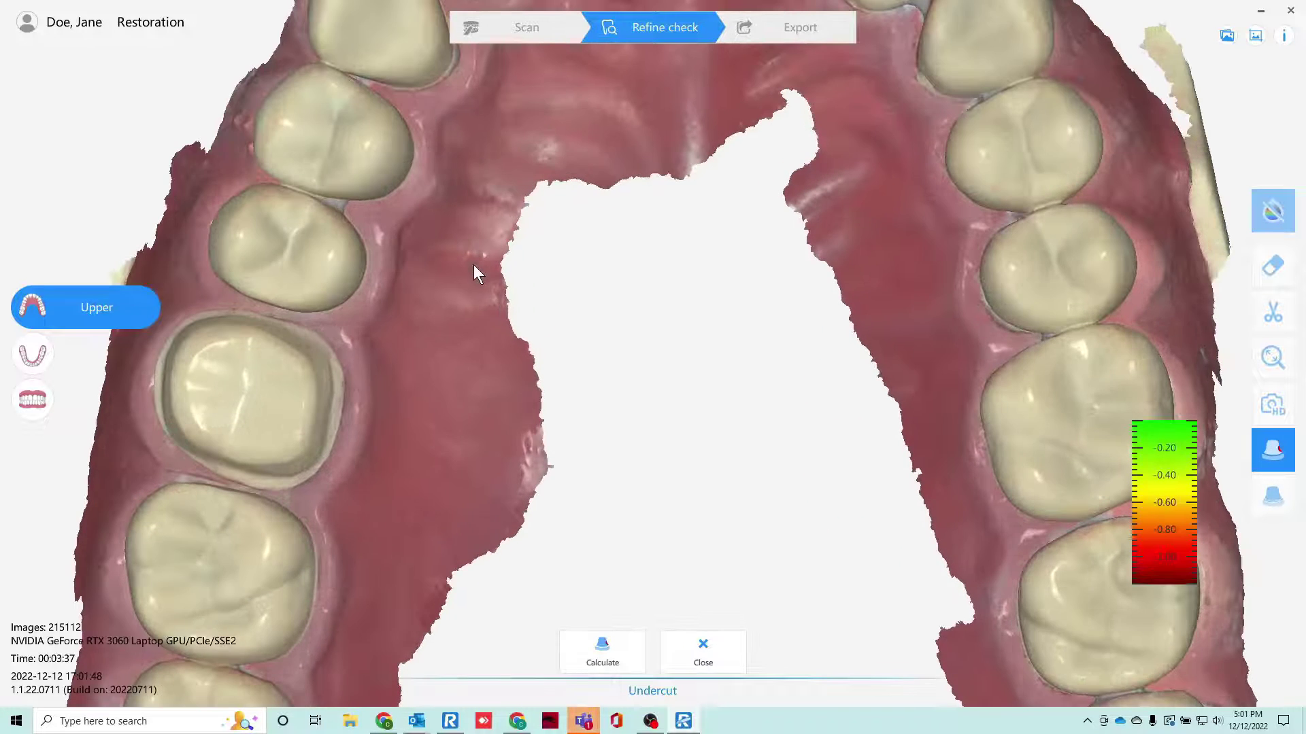
pyautogui.scroll(2, 399, 157)
pyautogui.scroll(2, 557, 175)
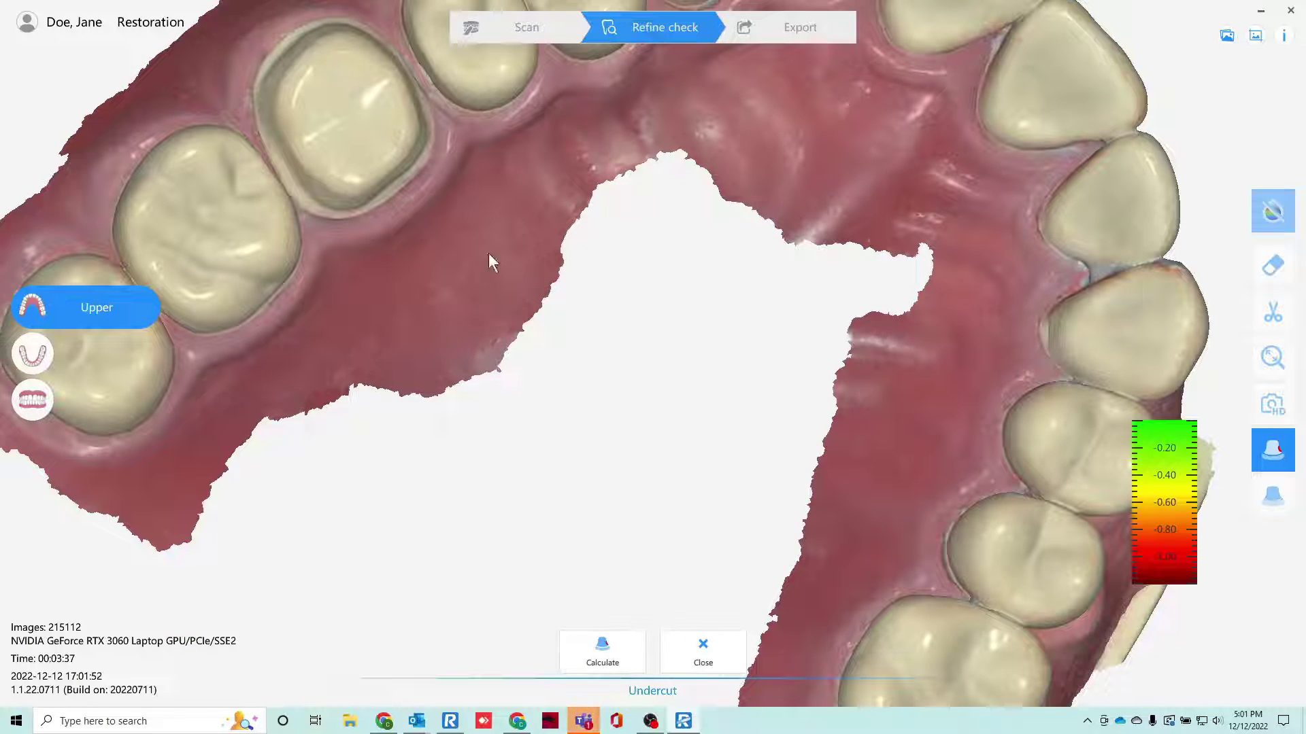
# Rotate the model to bring the tooth 3 crown preparation into view.
pyautogui.moveTo(426, 143); pyautogui.dragTo(546, 313)
pyautogui.moveTo(847, 313); pyautogui.dragTo(774, 328)
pyautogui.scroll(5, 773, 325)
pyautogui.scroll(-5, 504, 184)
pyautogui.moveTo(659, 213); pyautogui.dragTo(612, 204)
pyautogui.moveTo(798, 241); pyautogui.dragTo(857, 227)
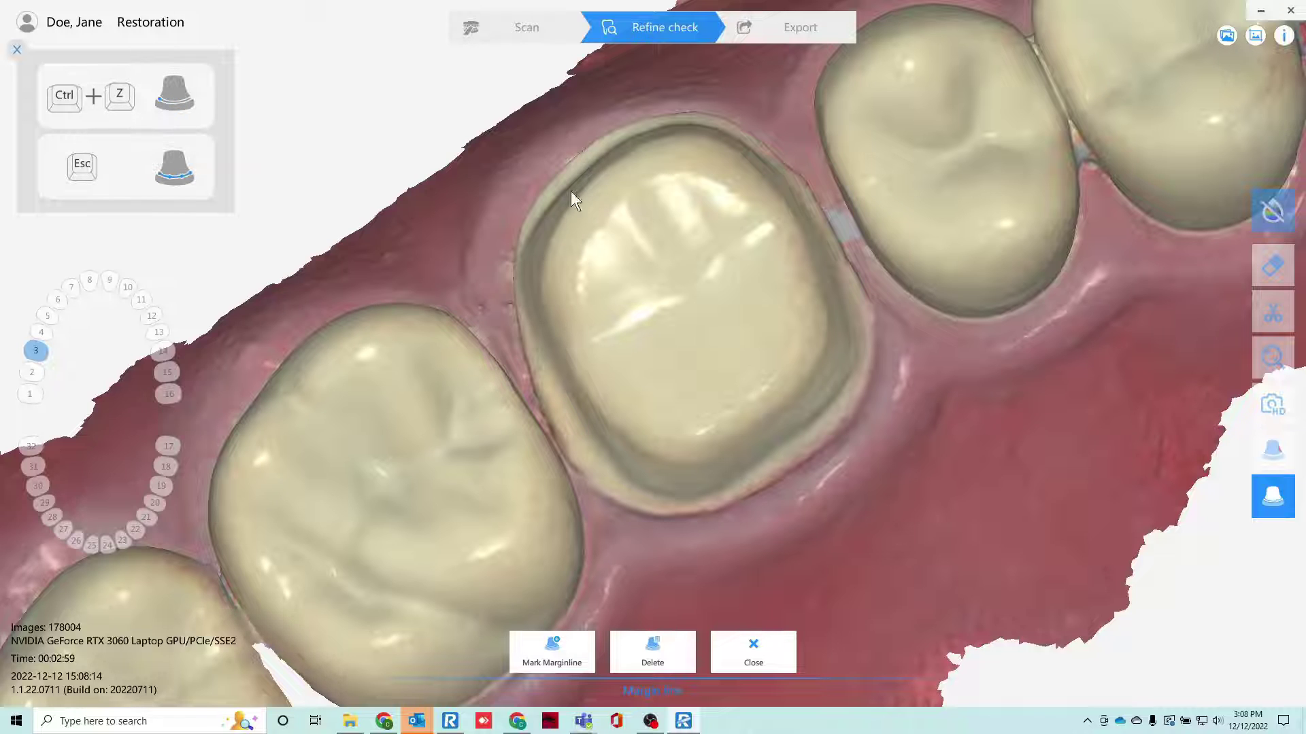
# Place margin points along the top and right edges of the tooth 3 preparation.
pyautogui.click(553, 637)
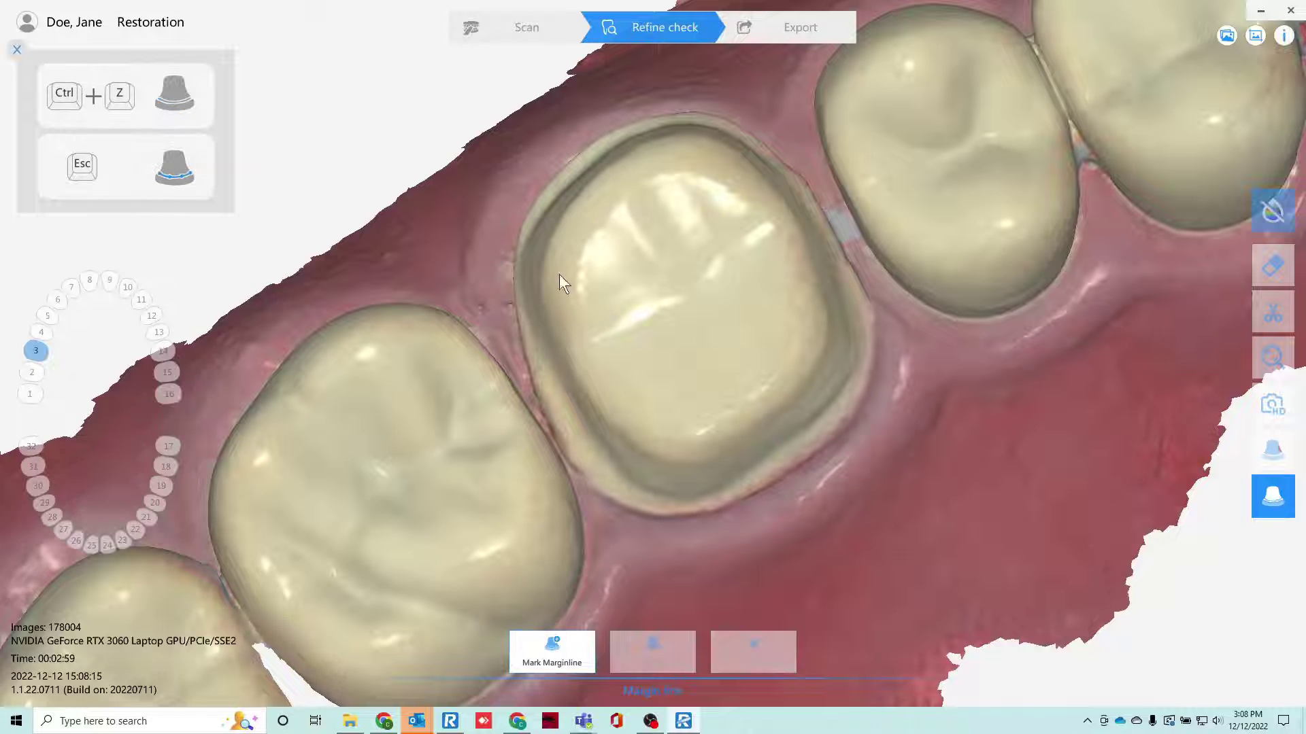
pyautogui.click(573, 157)
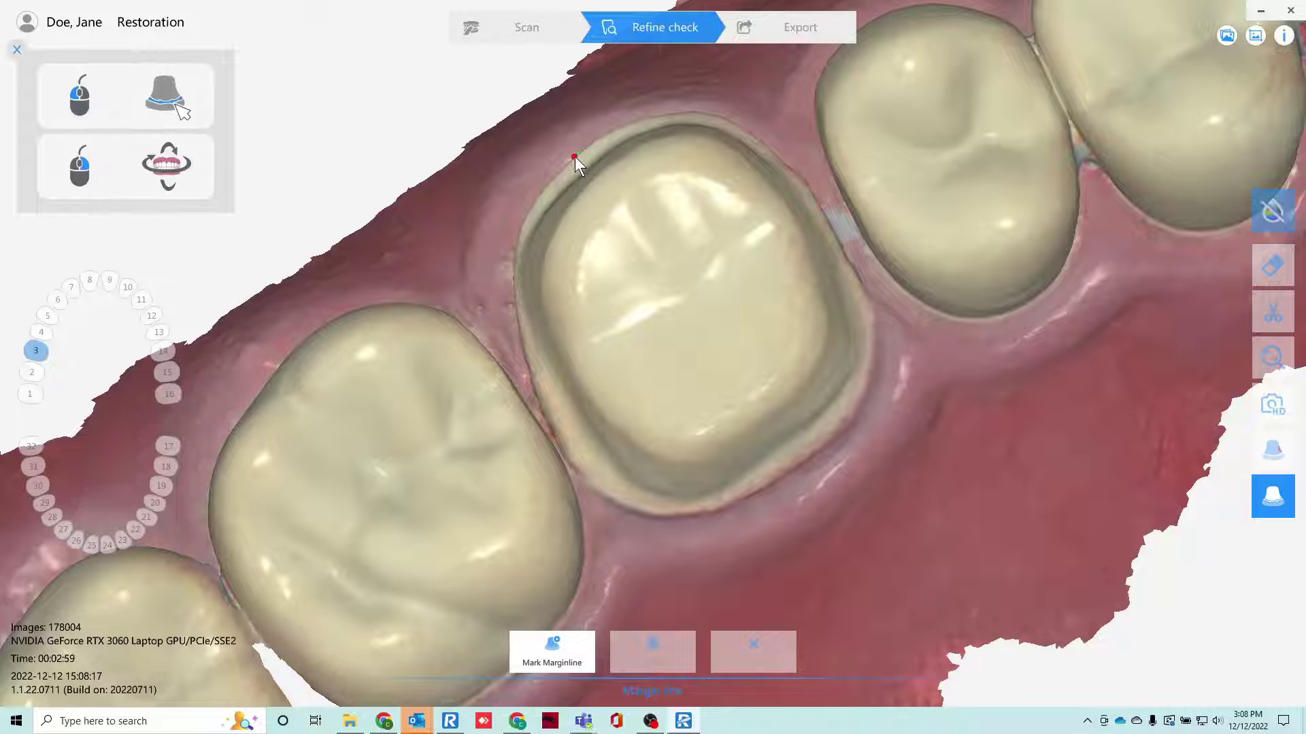
pyautogui.click(632, 125)
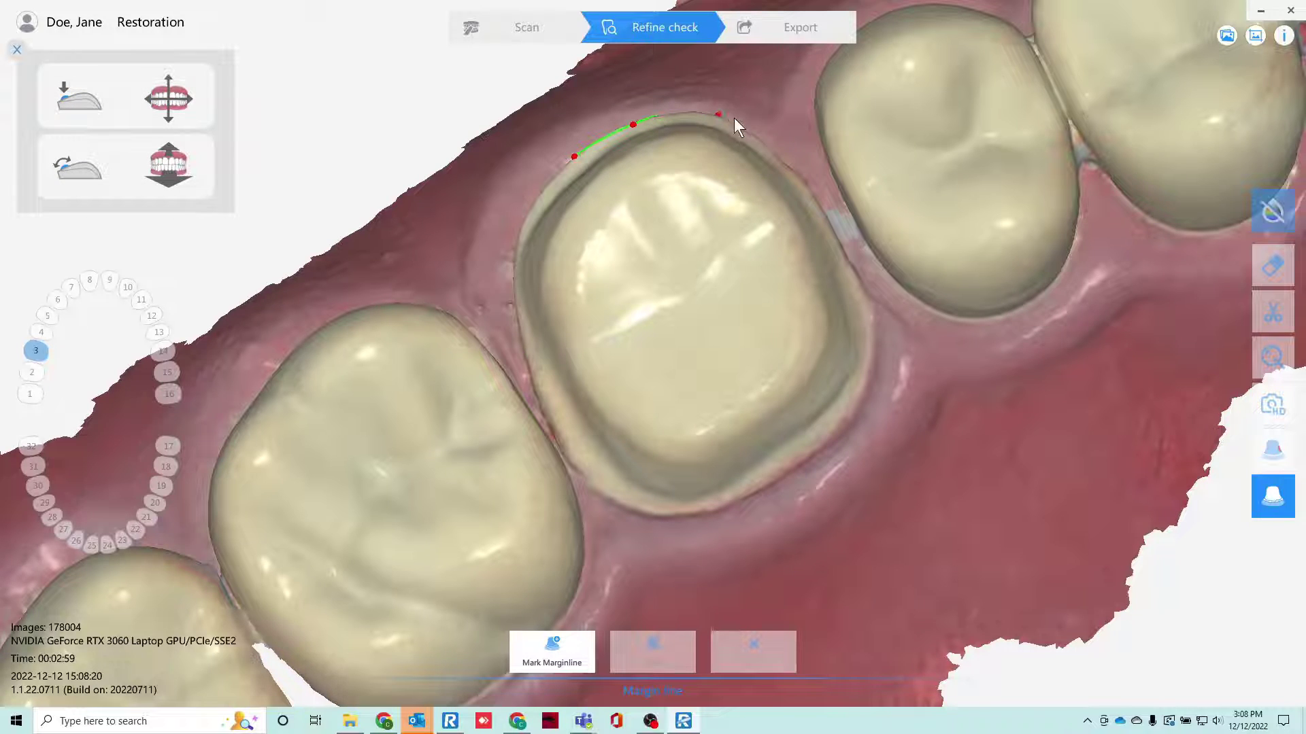
pyautogui.click(788, 168)
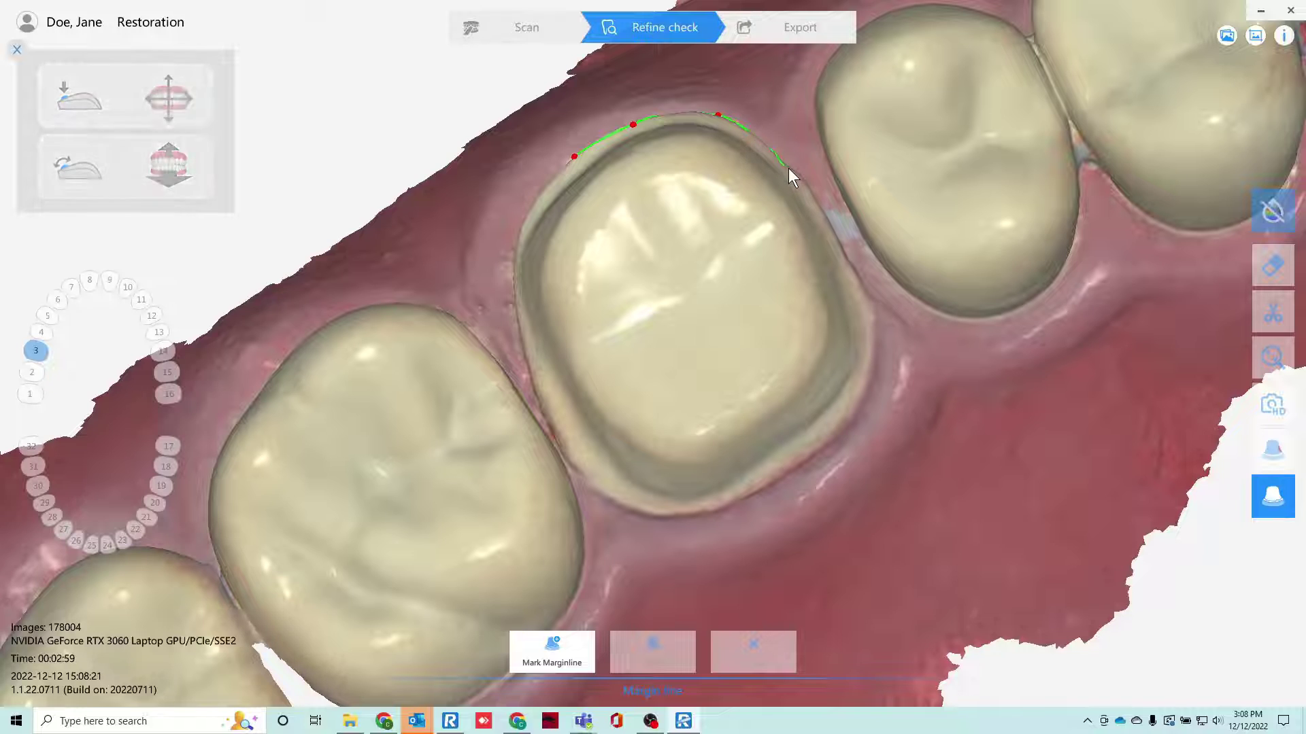
pyautogui.click(836, 242)
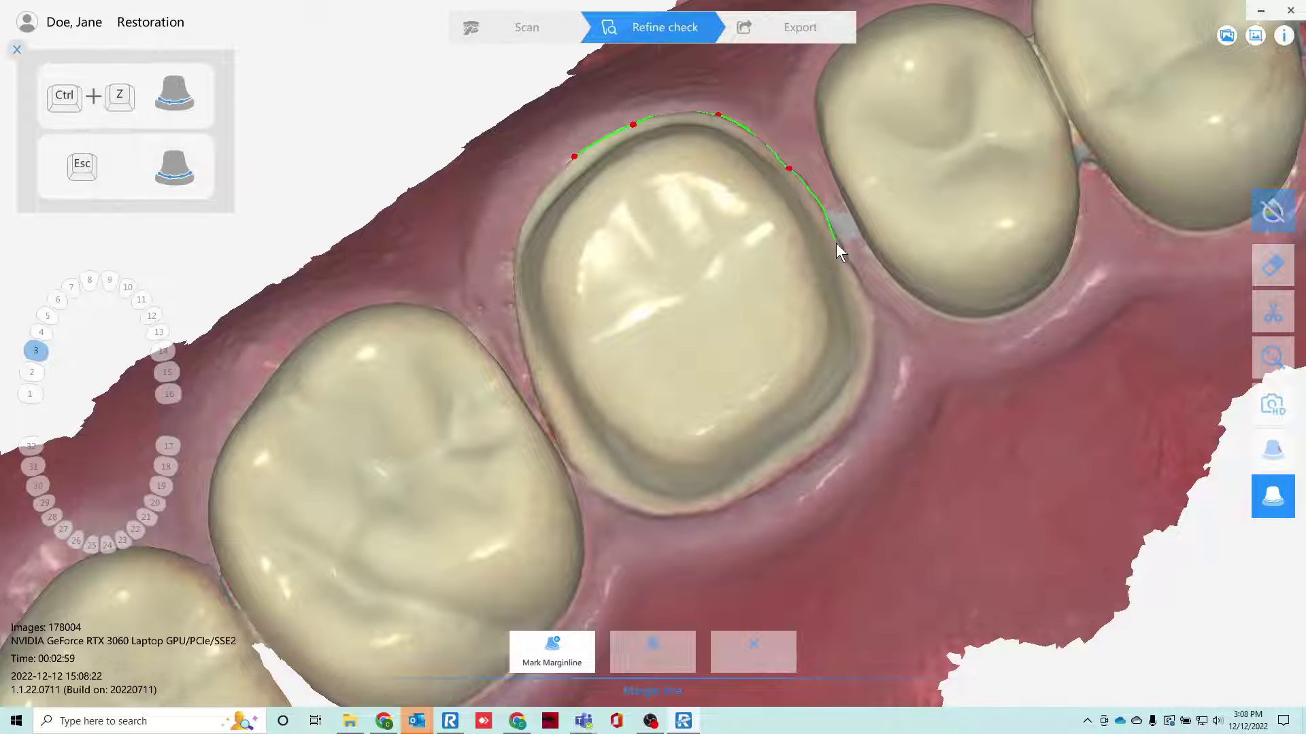
pyautogui.click(870, 310)
pyautogui.click(868, 367)
pyautogui.click(841, 423)
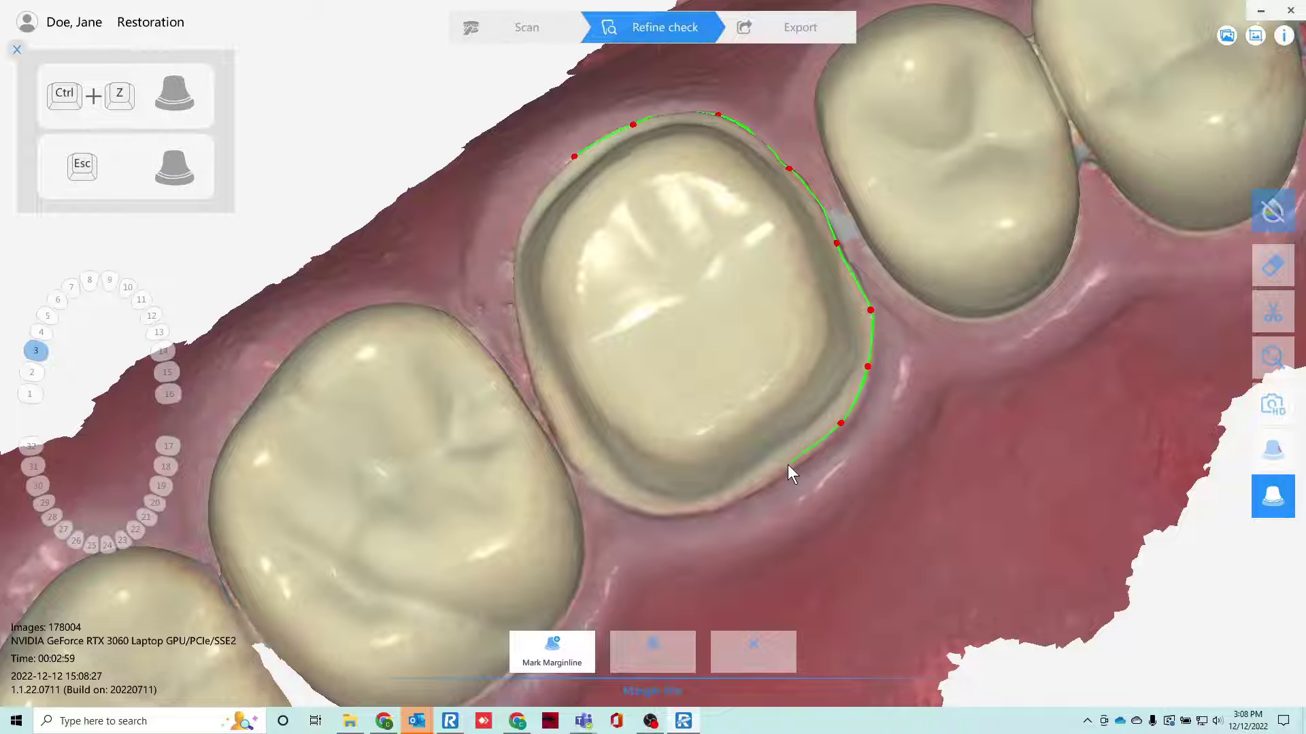
# Continue the margin line along the bottom and up the left side of the preparation.
pyautogui.moveTo(724, 492); pyautogui.dragTo(711, 507)
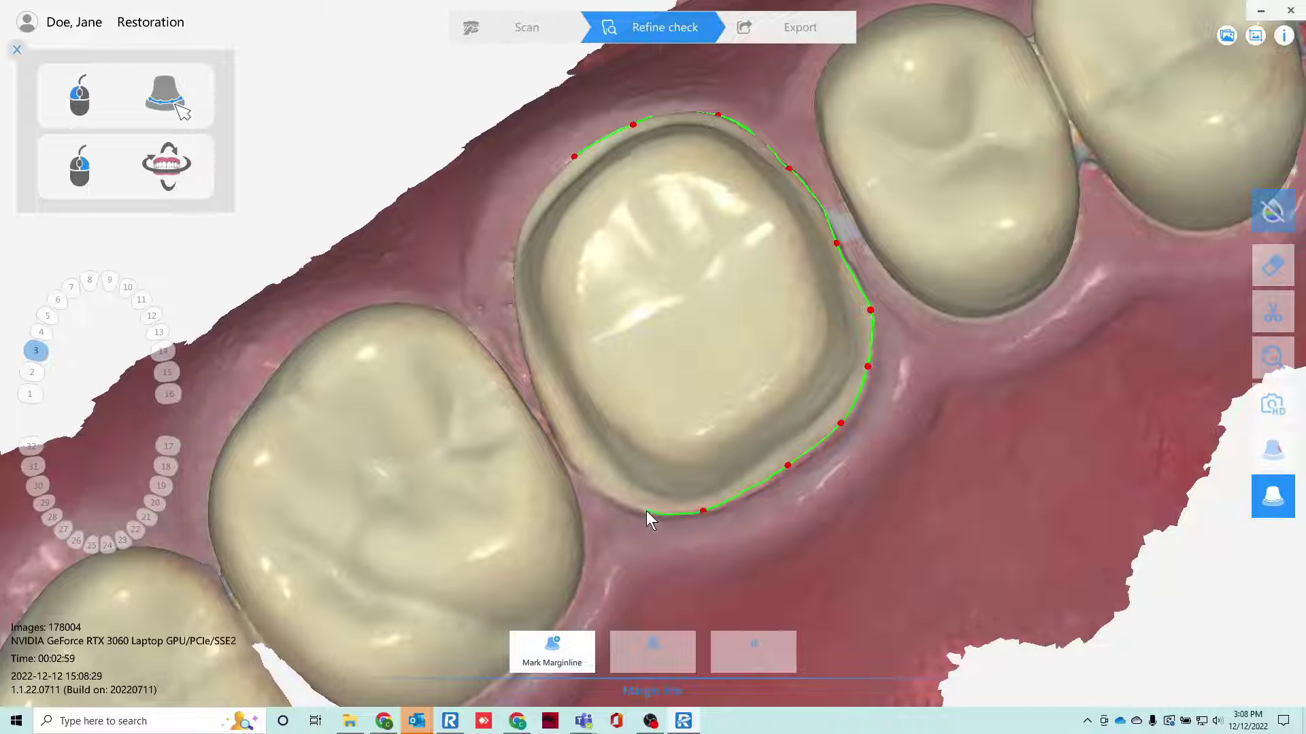
pyautogui.moveTo(646, 512); pyautogui.dragTo(642, 512)
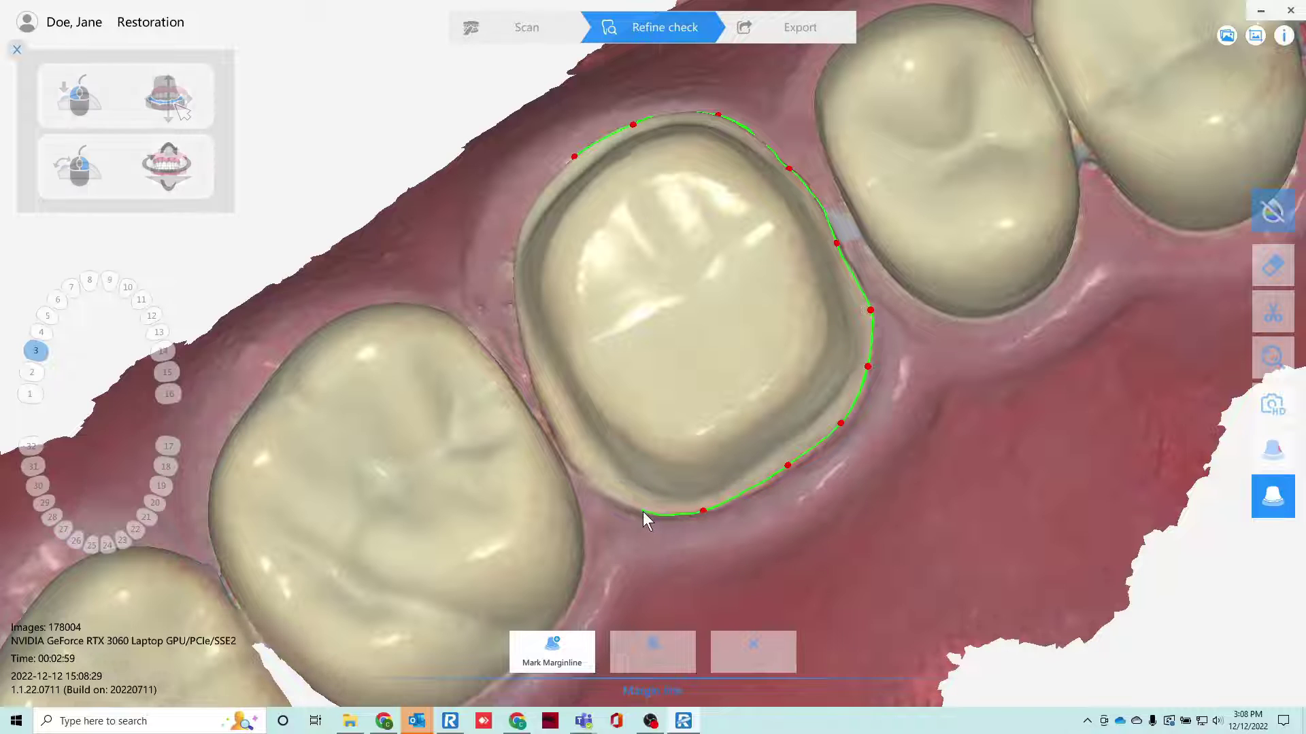
pyautogui.click(589, 477)
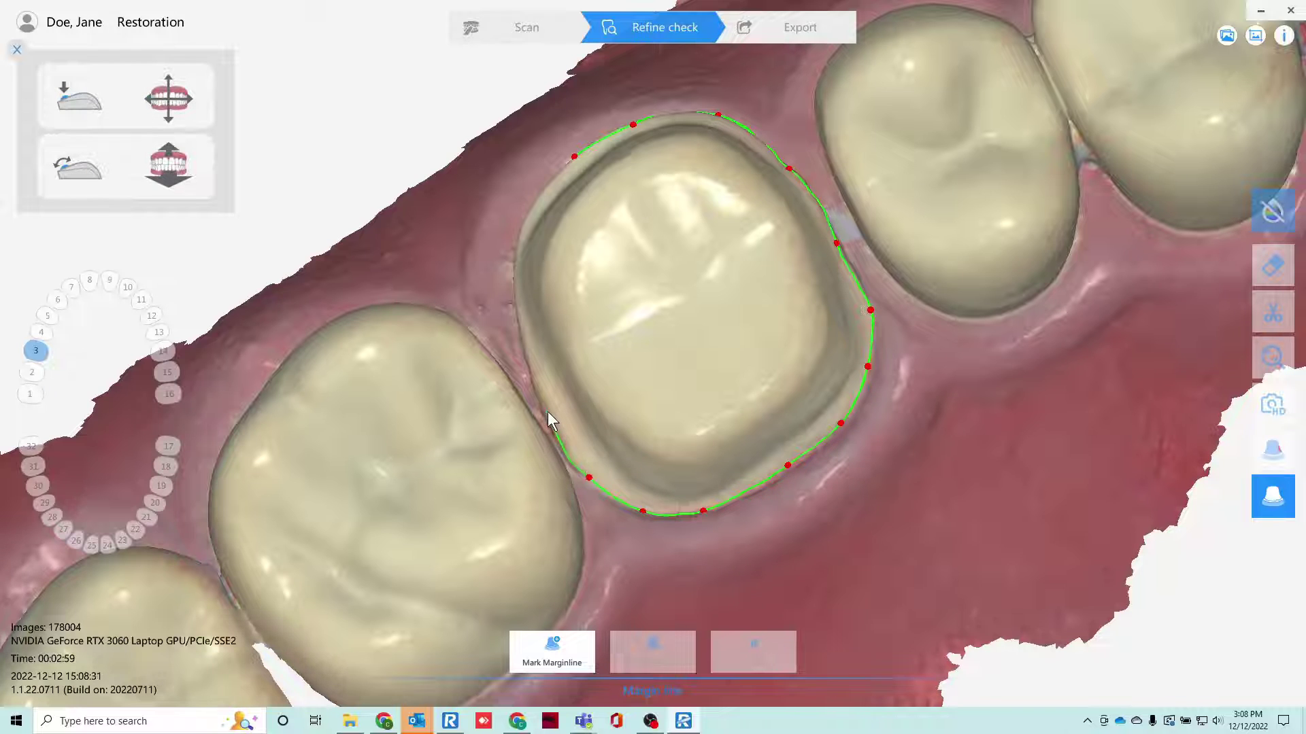
pyautogui.click(547, 410)
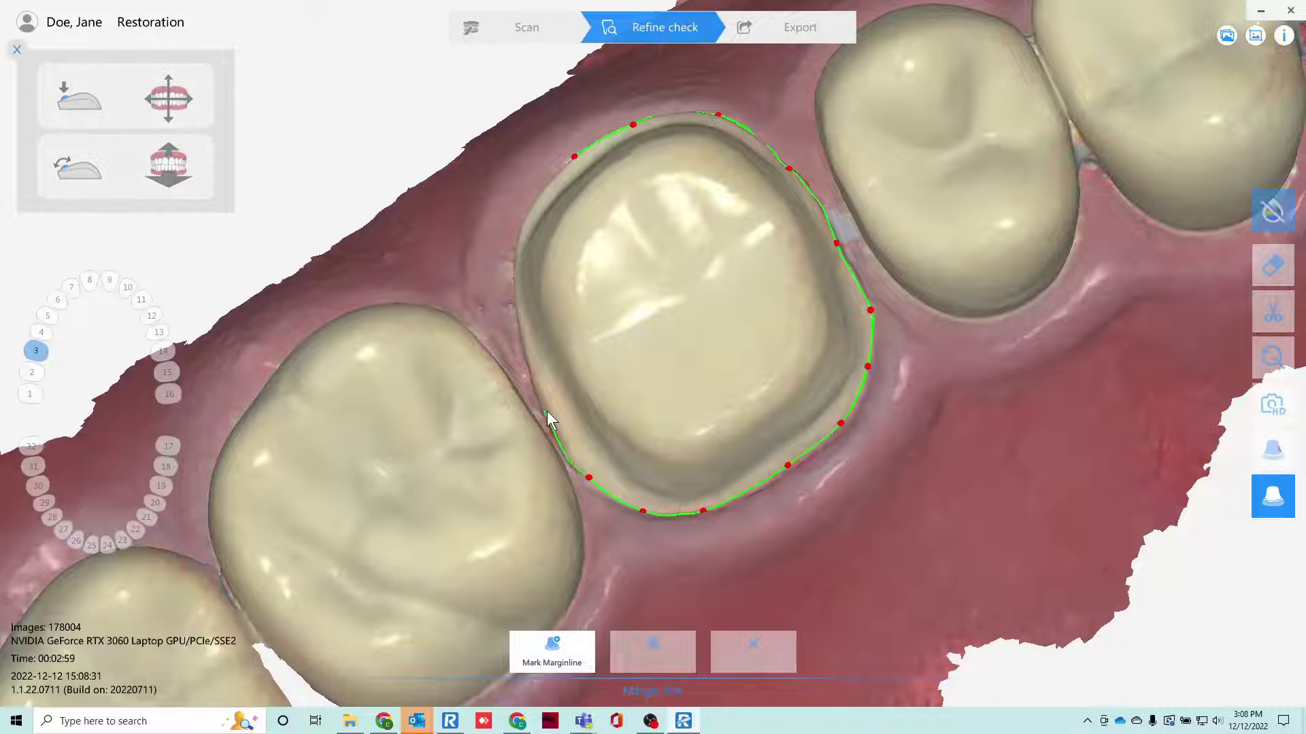
pyautogui.click(520, 322)
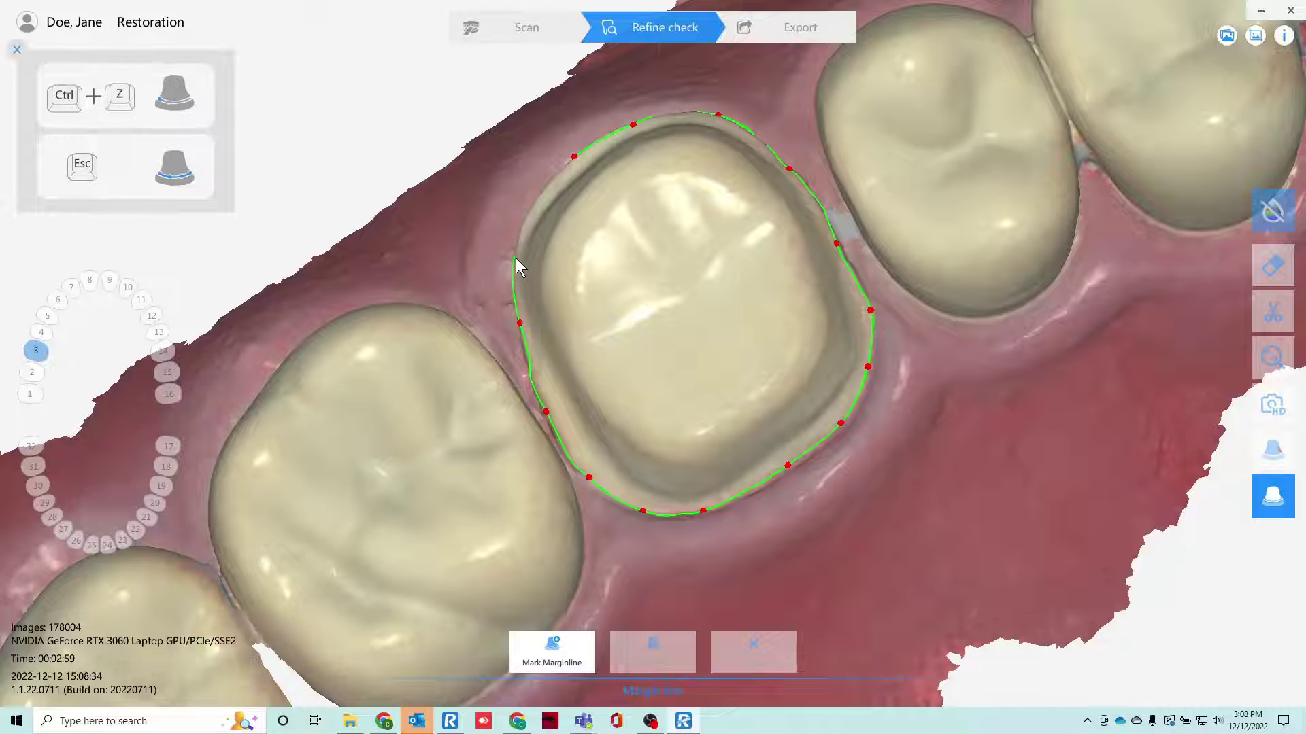
pyautogui.click(516, 258)
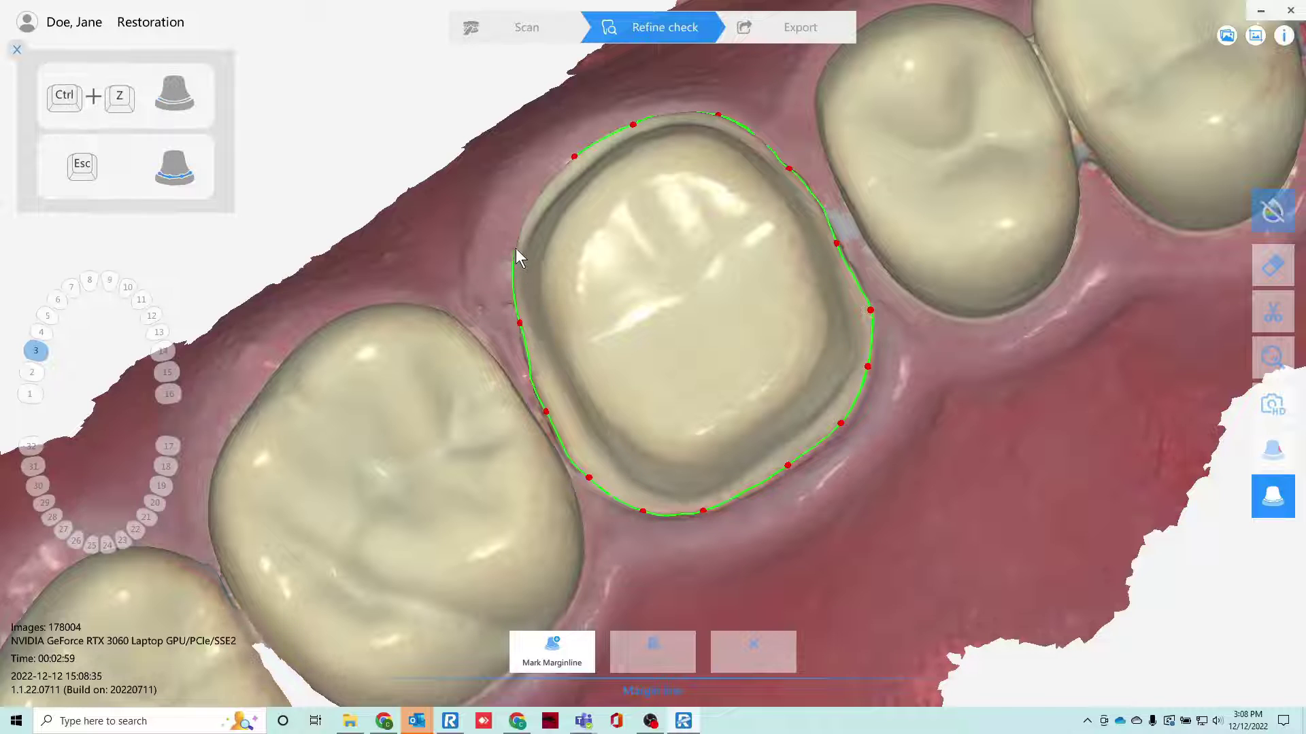
pyautogui.click(534, 205)
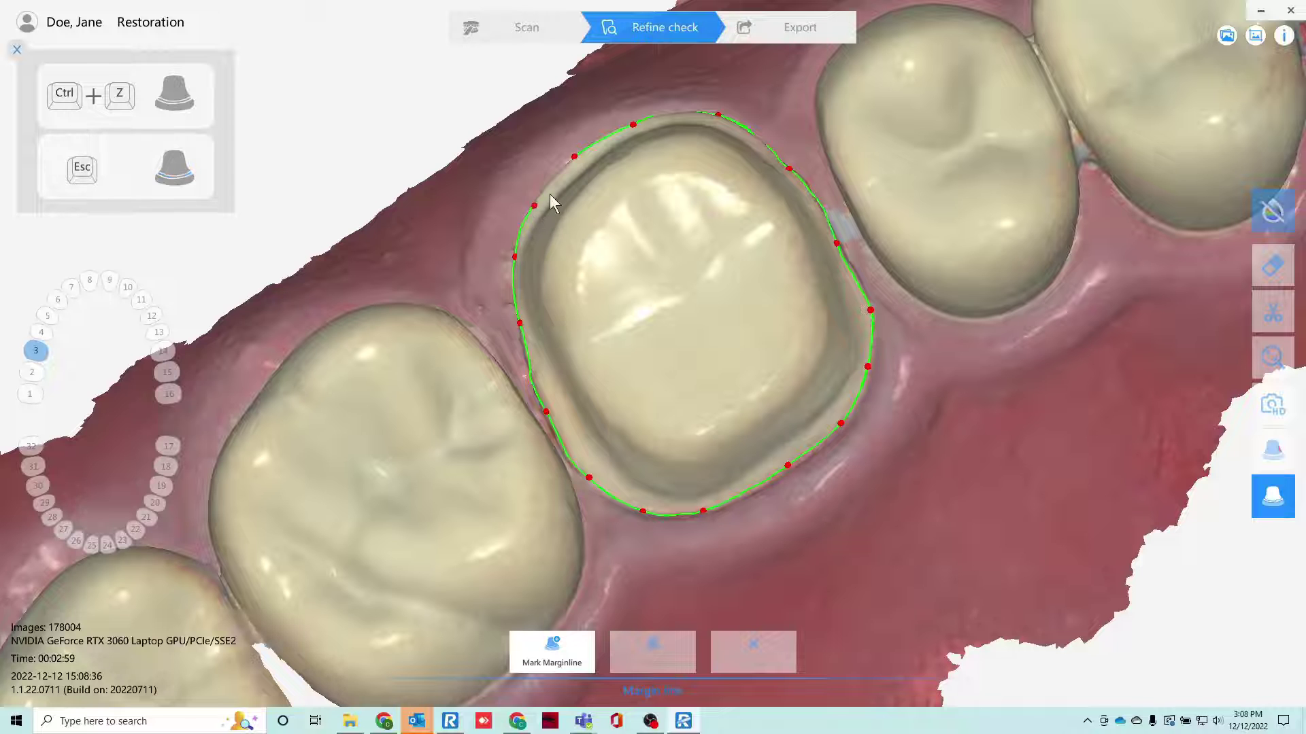
# Close the margin loop at the first point and pull the top points onto the prep edge.
pyautogui.click(575, 158)
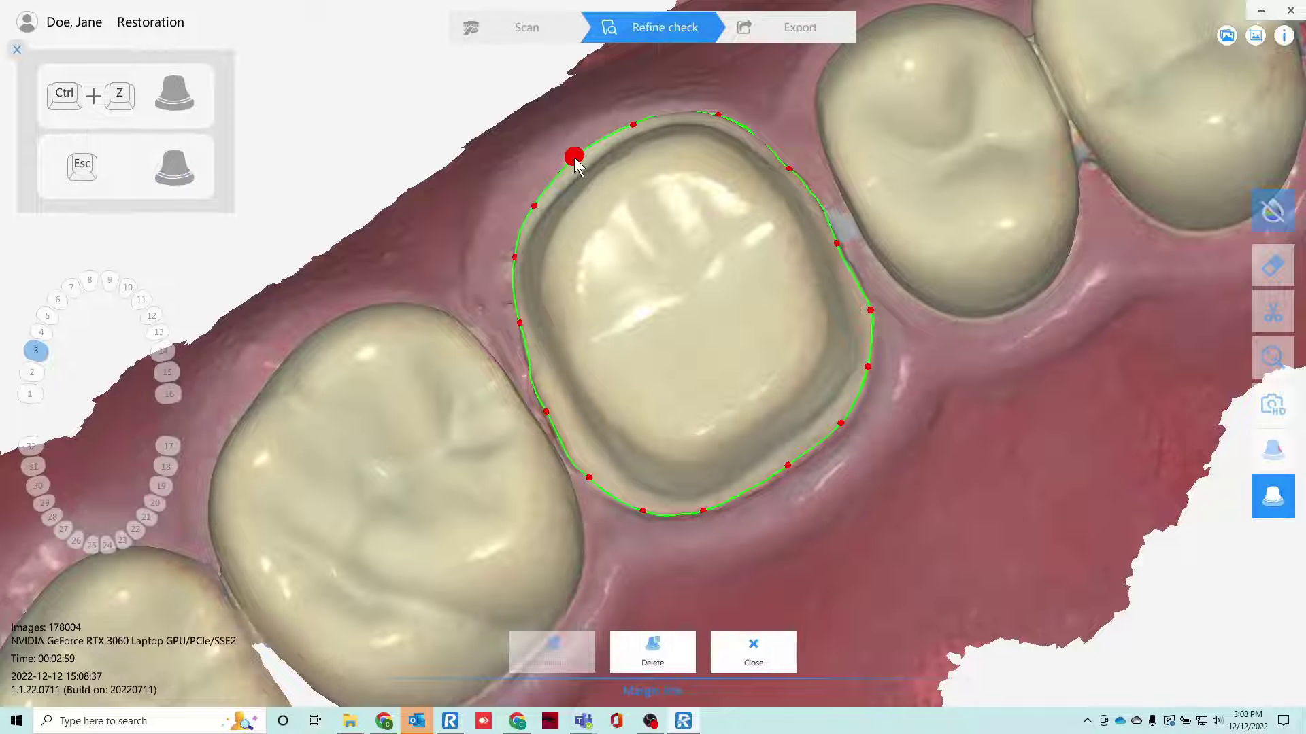
pyautogui.moveTo(639, 496); pyautogui.dragTo(781, 472, button='right')
pyautogui.moveTo(880, 201); pyautogui.dragTo(700, 295, button='right')
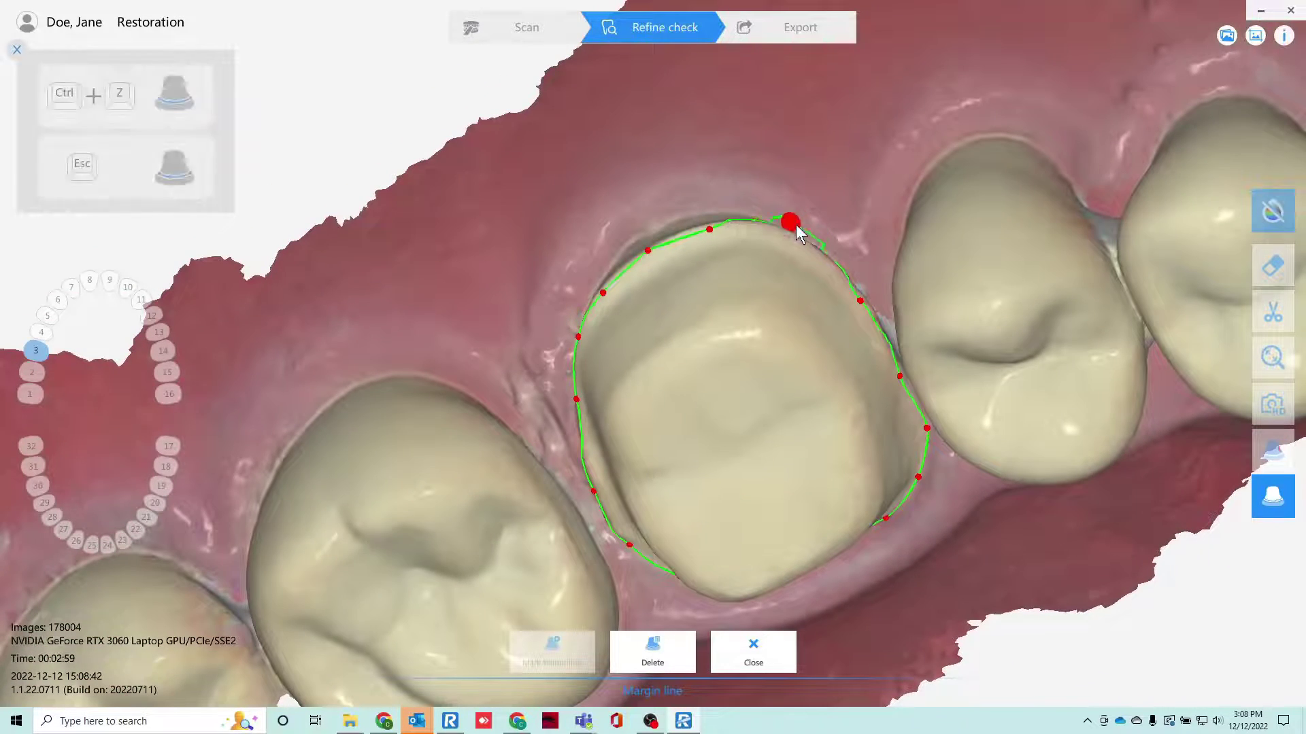
pyautogui.moveTo(797, 228); pyautogui.dragTo(796, 240)
pyautogui.moveTo(861, 301); pyautogui.dragTo(864, 298)
# Recheck the margin from new angles, nudge one more point onto the edge, and close the tool.
pyautogui.moveTo(837, 501); pyautogui.dragTo(833, 471, button='right')
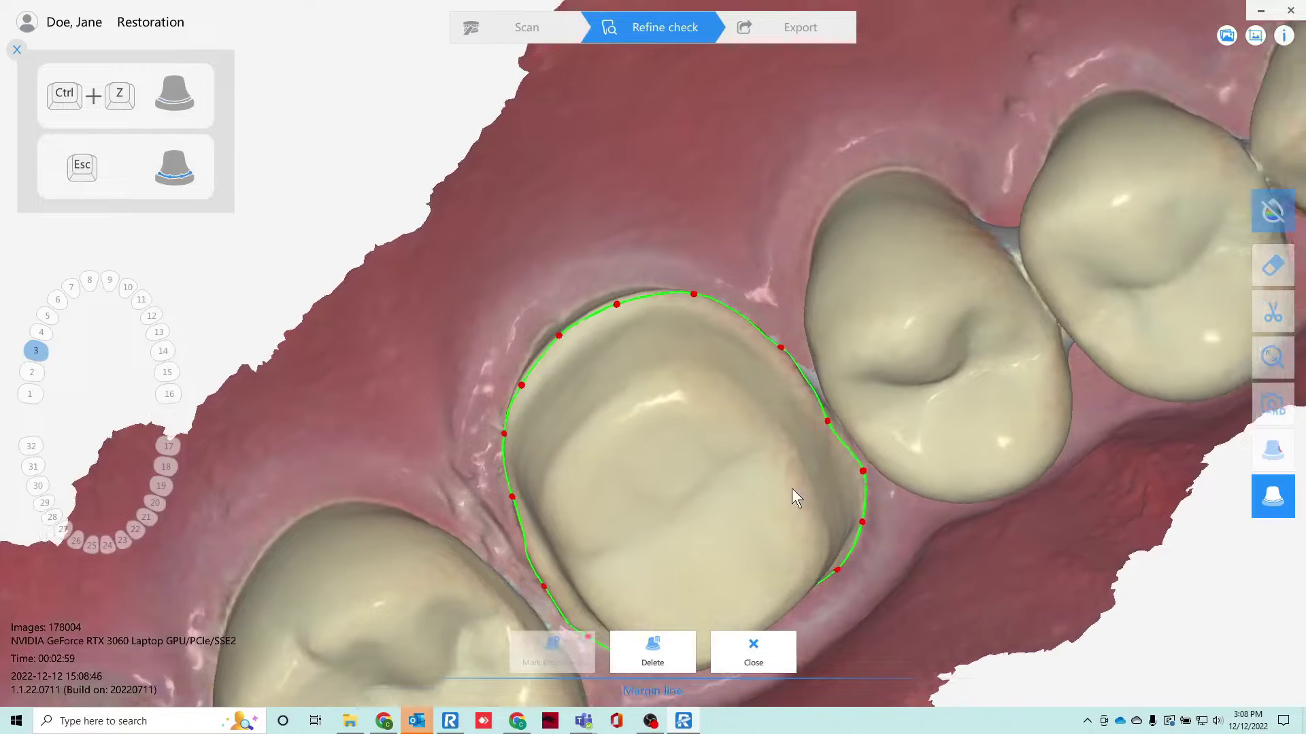
pyautogui.scroll(-3, 790, 495)
pyautogui.moveTo(790, 545); pyautogui.dragTo(714, 364, button='right')
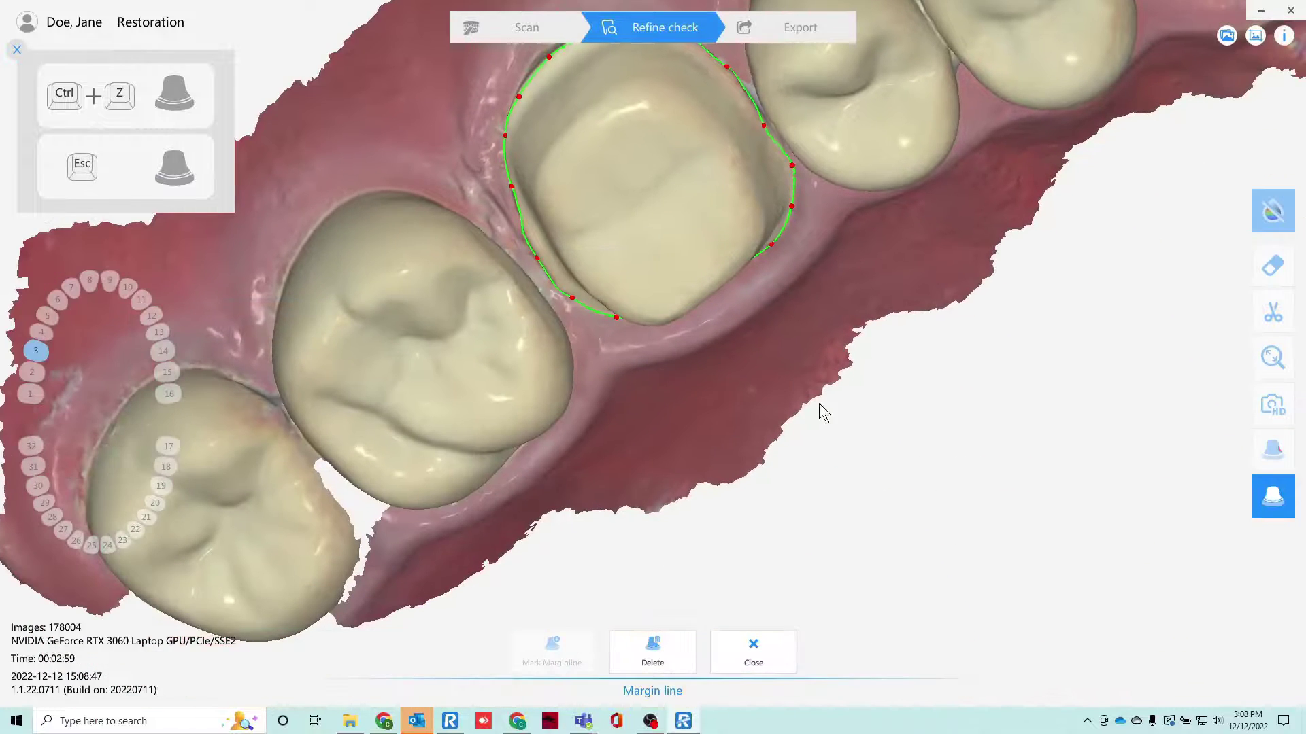
pyautogui.moveTo(818, 408); pyautogui.dragTo(792, 367, button='right')
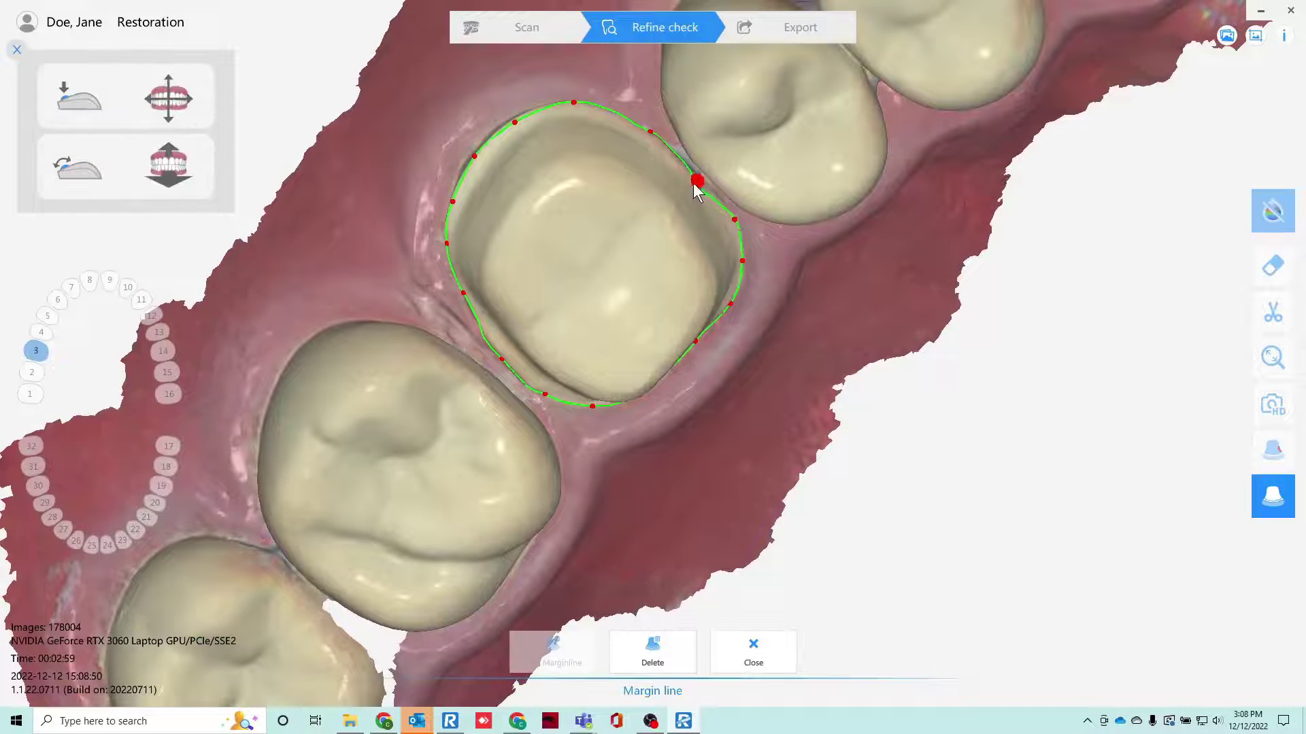
pyautogui.moveTo(693, 184); pyautogui.dragTo(694, 175)
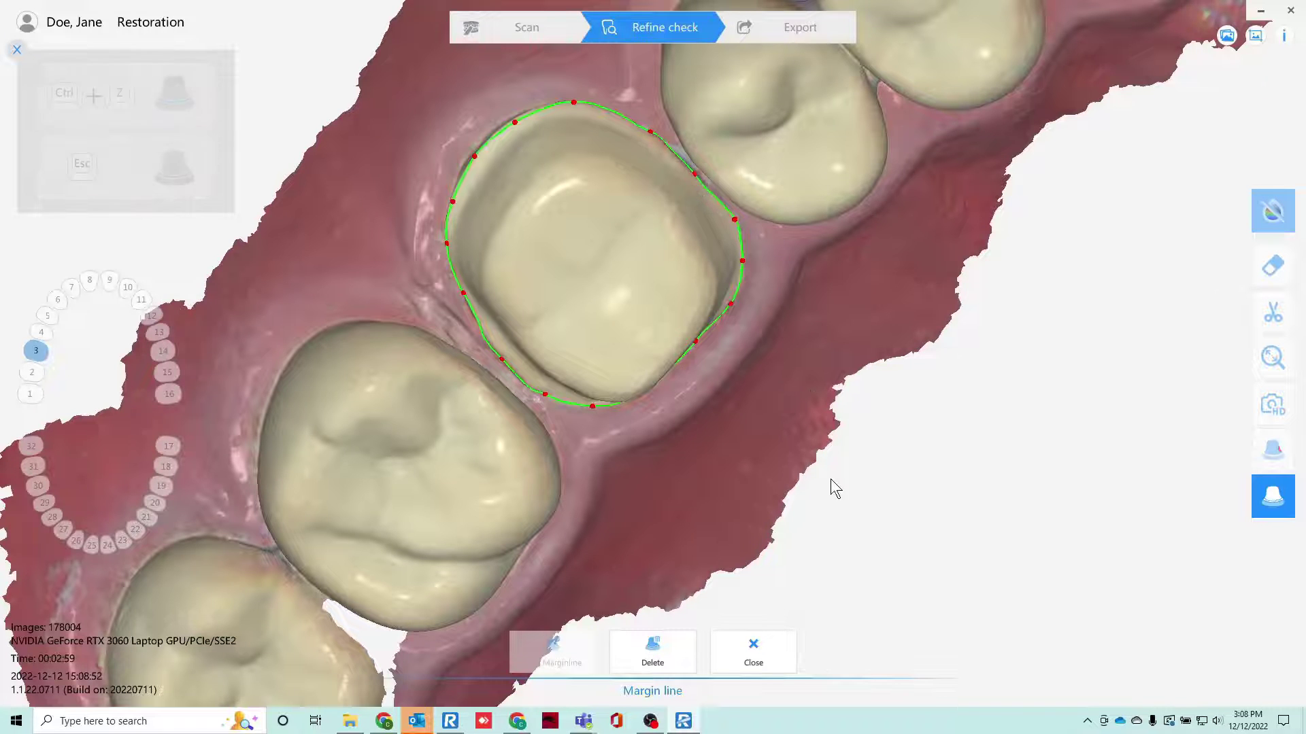
pyautogui.moveTo(528, 409); pyautogui.dragTo(602, 253, button='right')
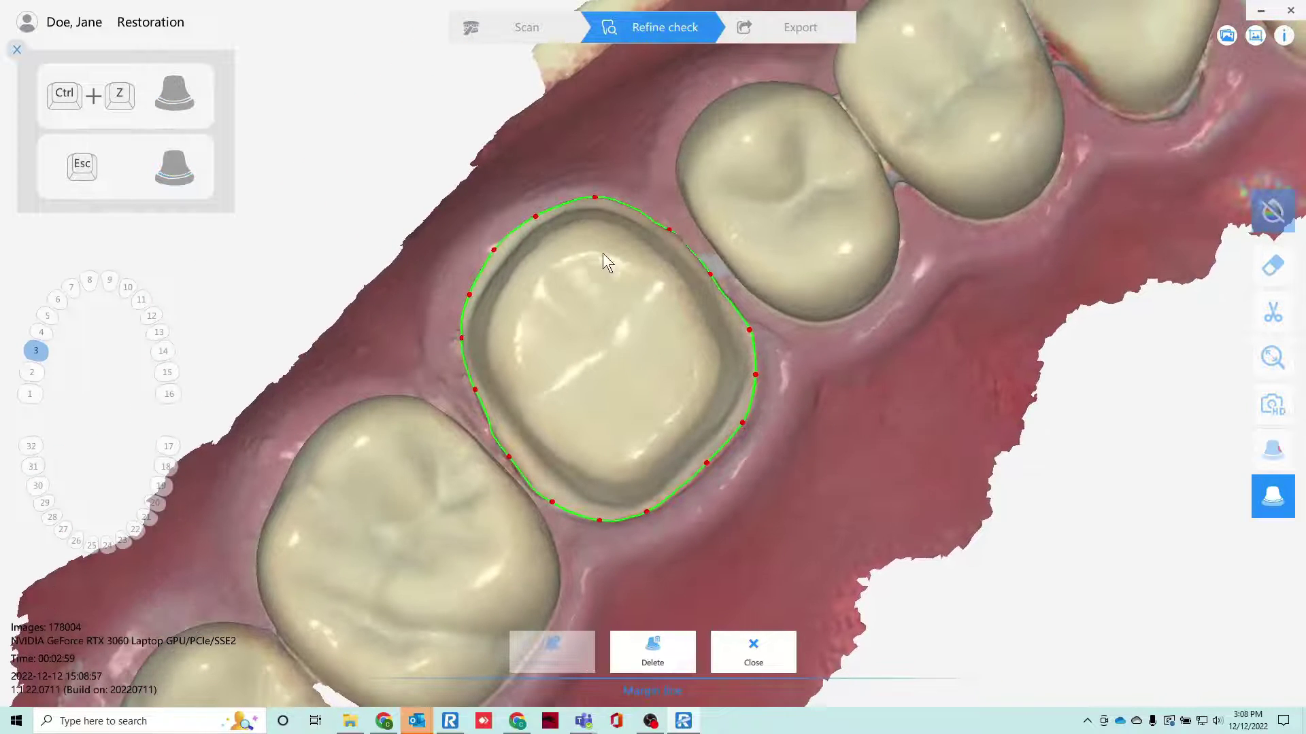
pyautogui.click(755, 663)
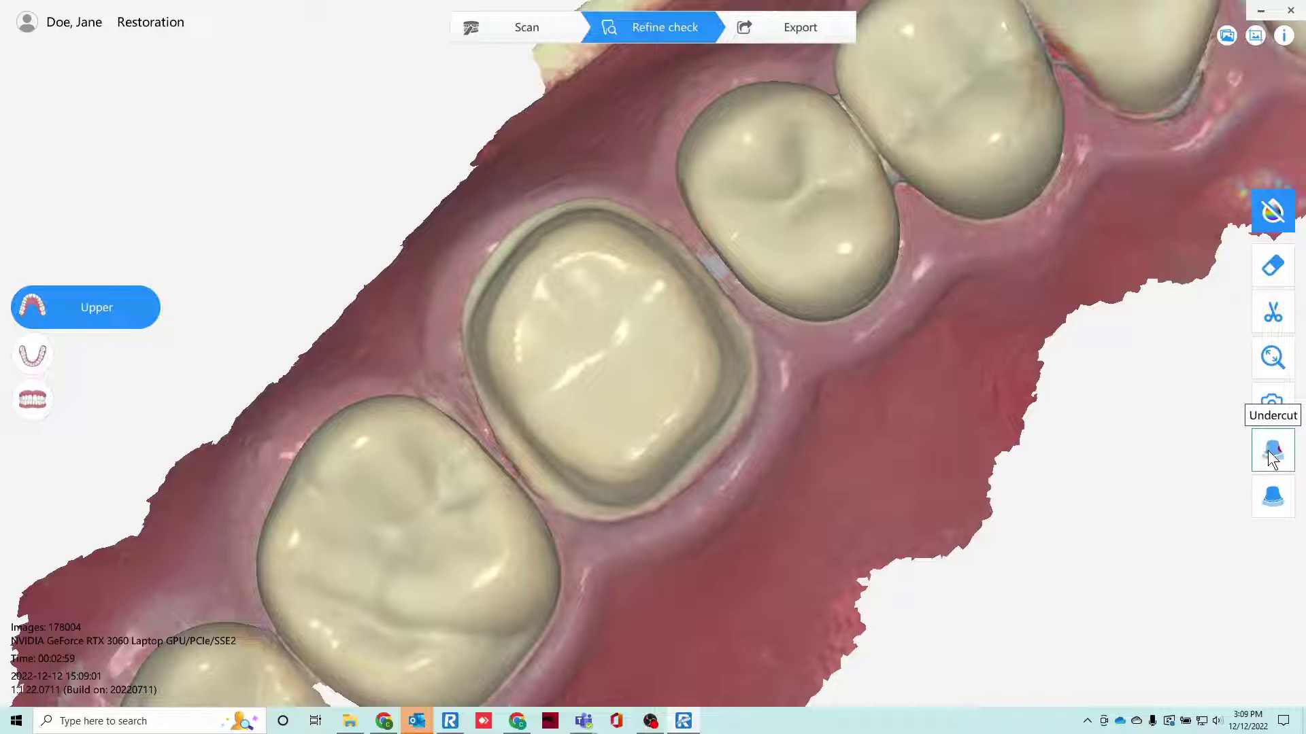
# Run the undercut check on the upper scan and turn the model to inspect the tooth 3 prep.
pyautogui.moveTo(946, 268); pyautogui.dragTo(926, 290)
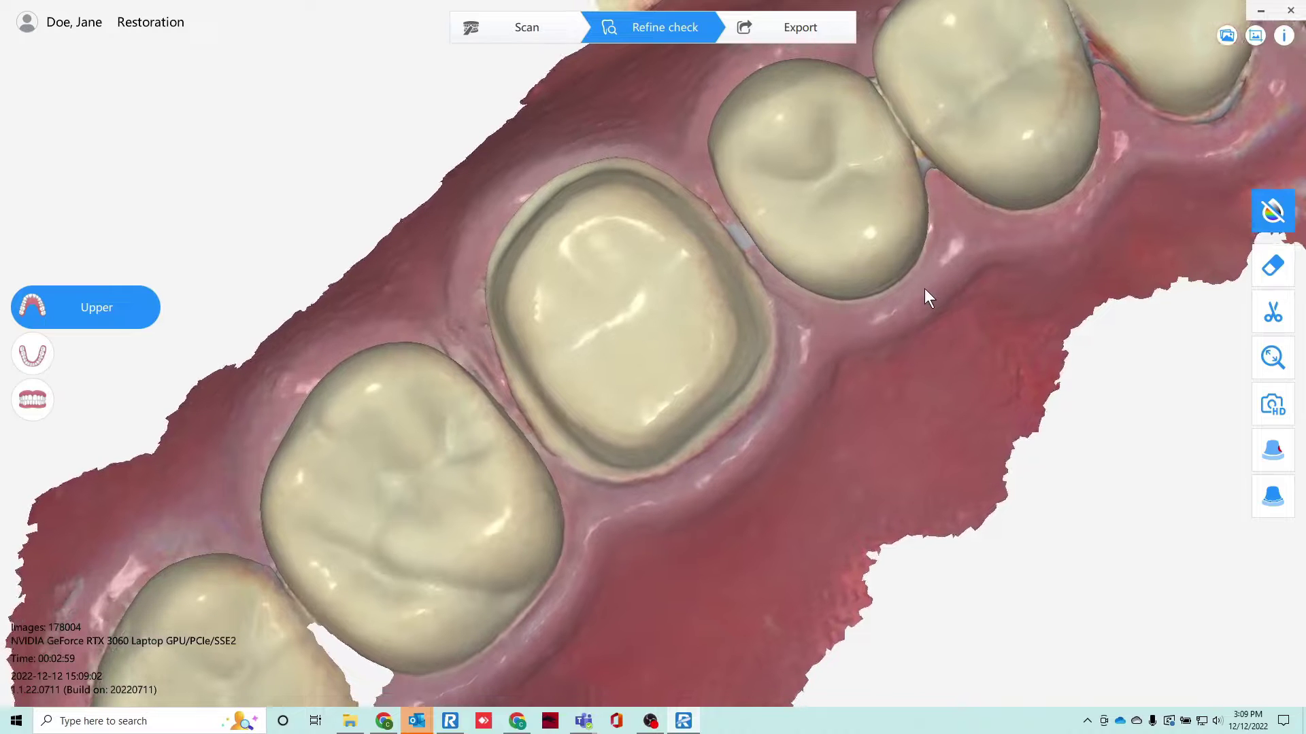
pyautogui.click(1287, 461)
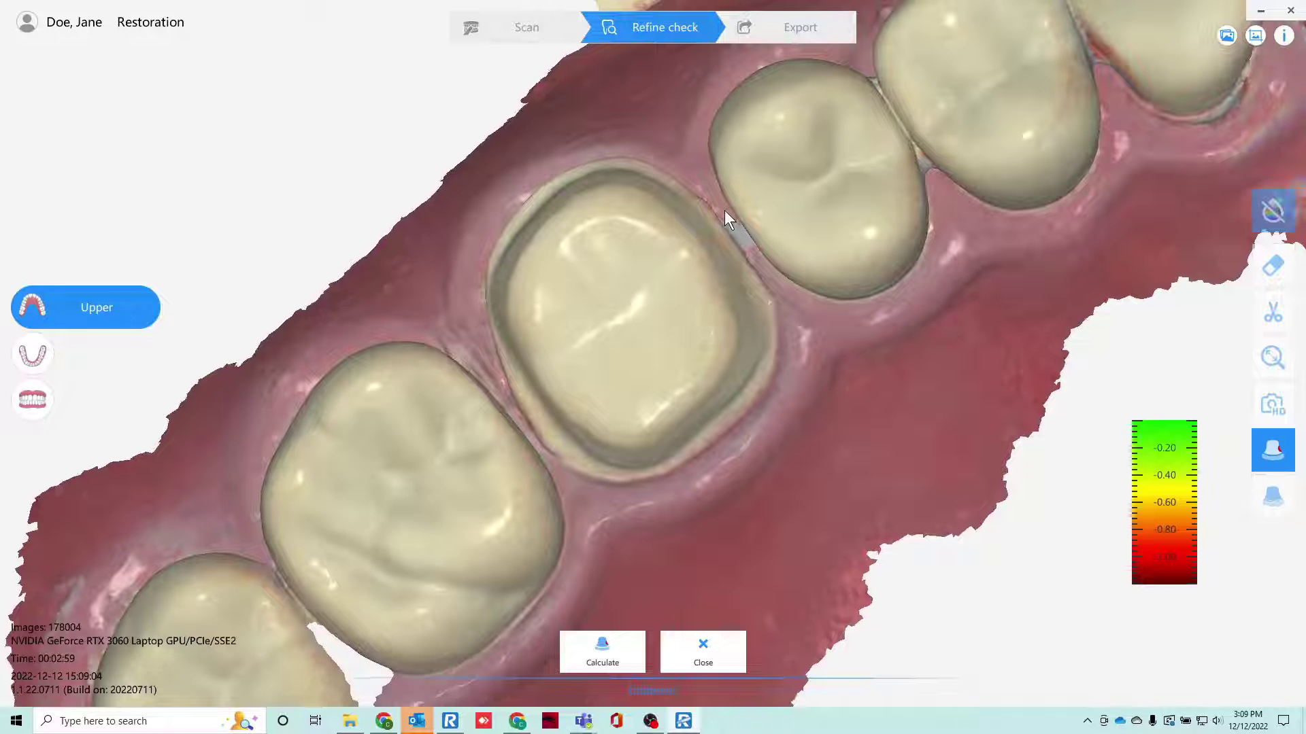
pyautogui.moveTo(725, 210)
pyautogui.mouseDown()
pyautogui.moveTo(711, 222)
pyautogui.moveTo(735, 206)
pyautogui.moveTo(745, 214)
pyautogui.mouseUp()
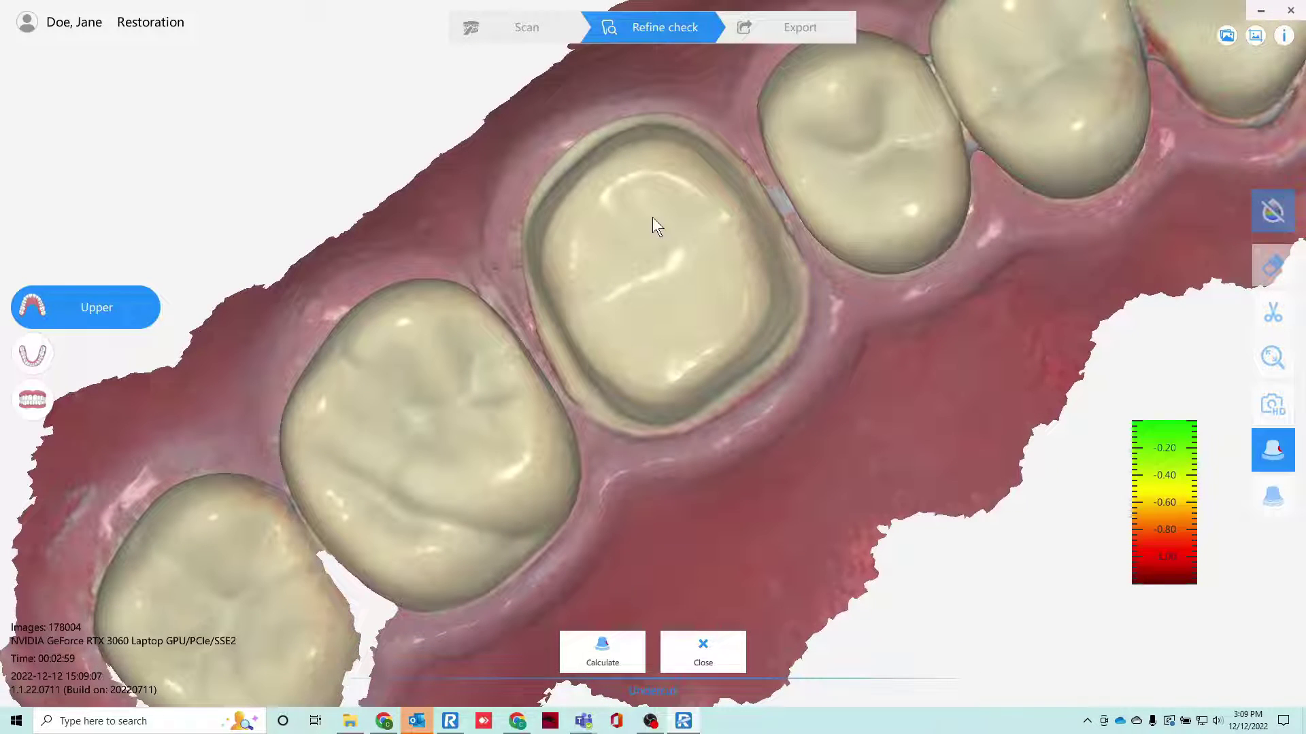
pyautogui.moveTo(652, 218); pyautogui.dragTo(592, 244)
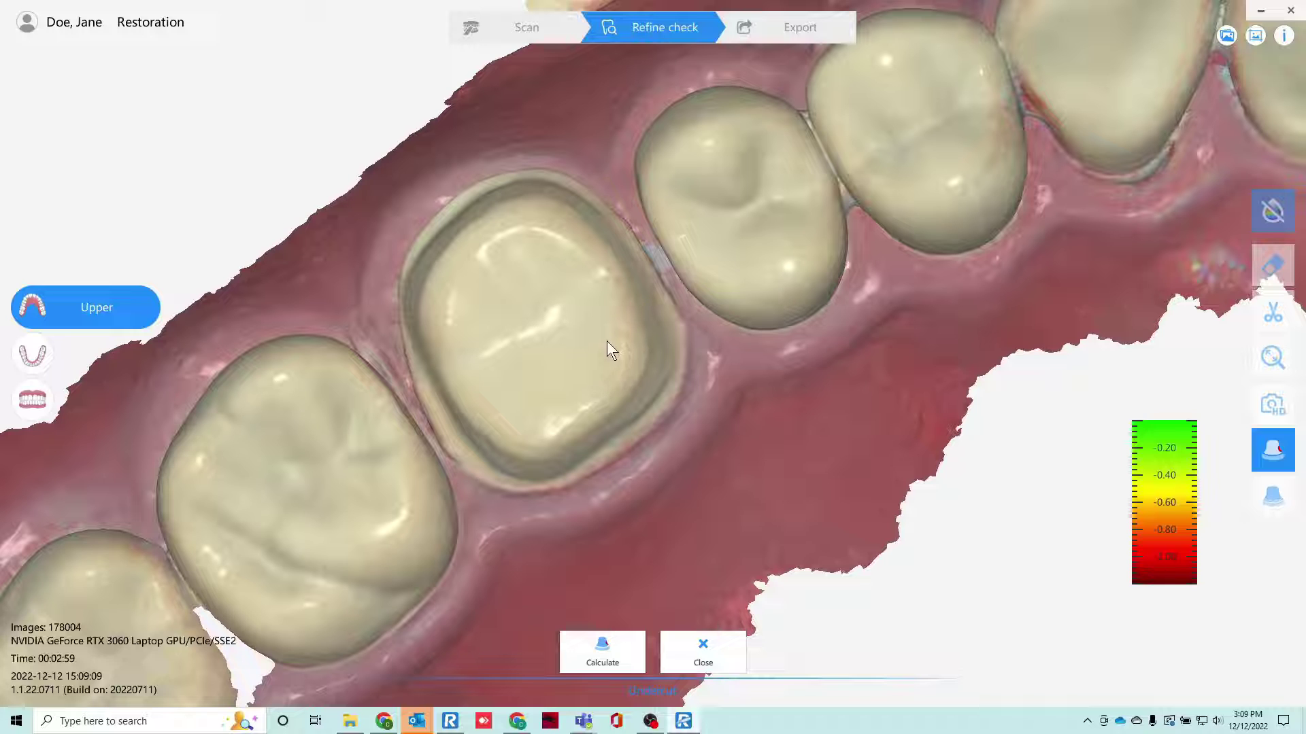
pyautogui.moveTo(607, 340); pyautogui.dragTo(631, 339)
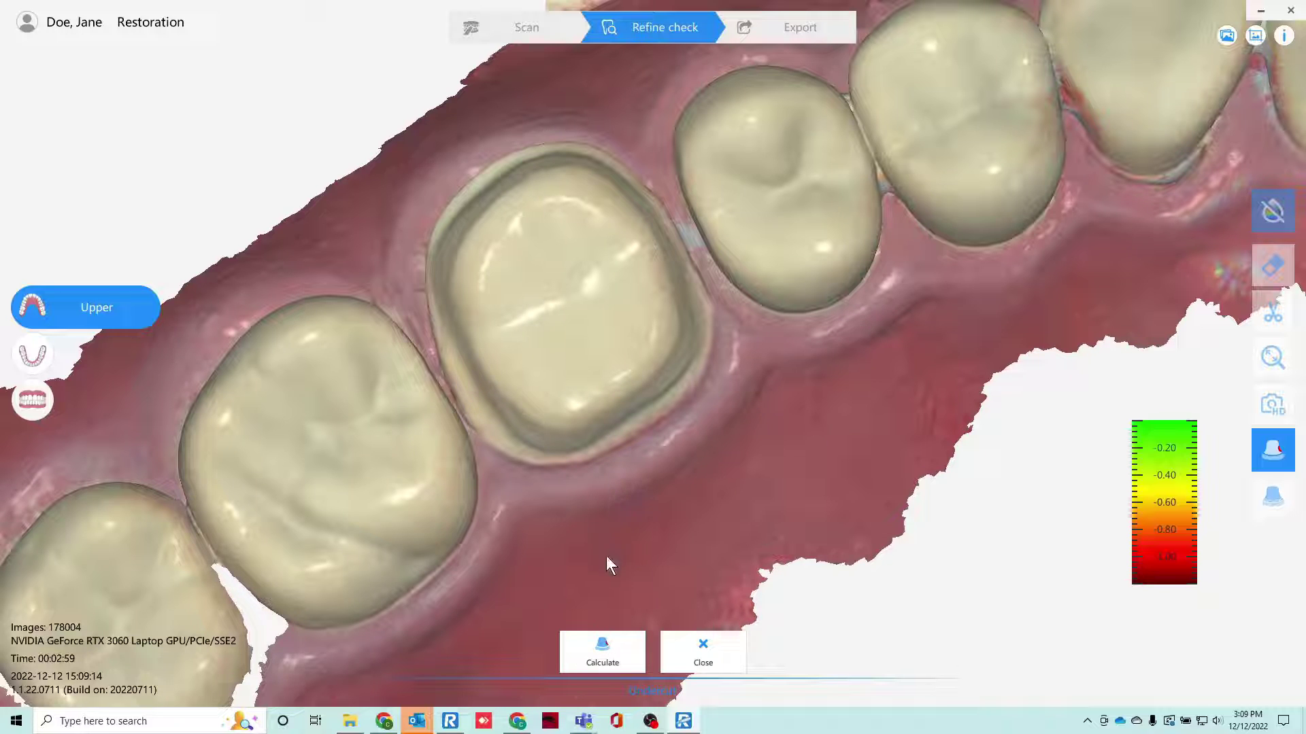
# Calculate the undercuts and rotate the model to review the colour map around the prepared tooth.
pyautogui.click(602, 643)
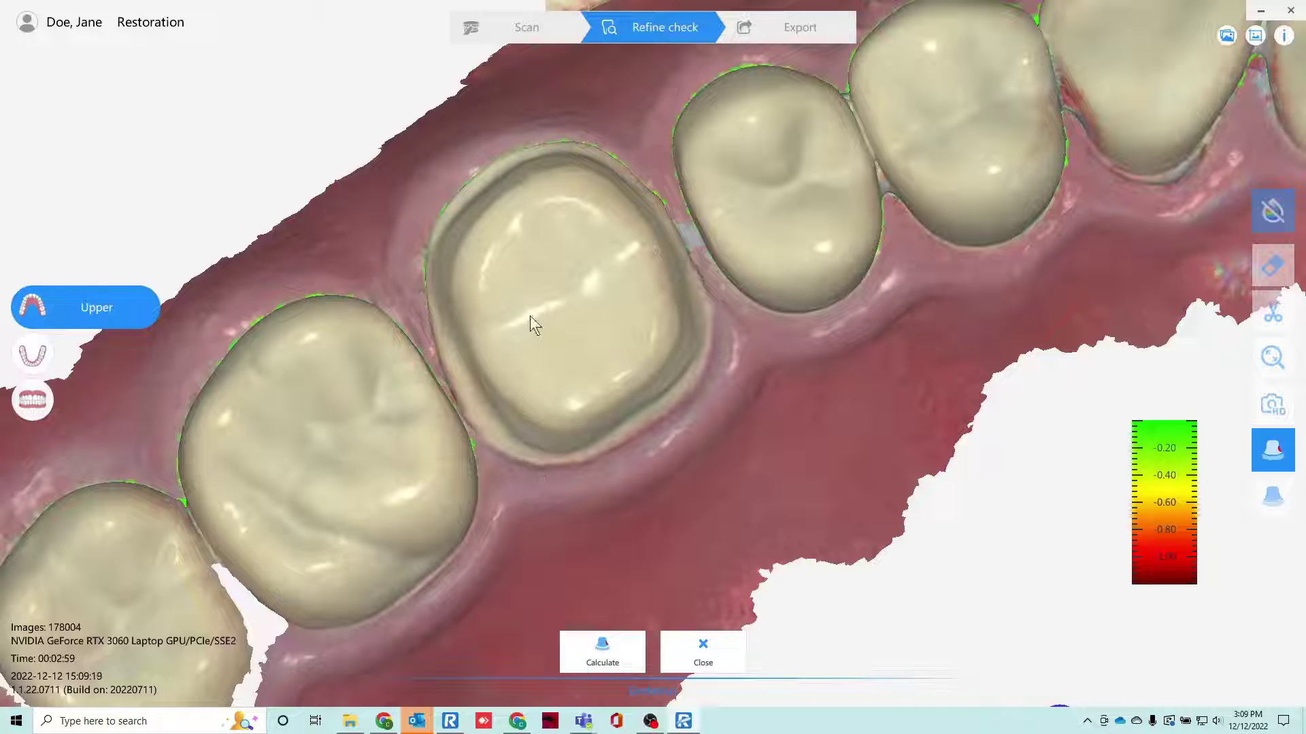
pyautogui.moveTo(554, 340); pyautogui.dragTo(616, 346)
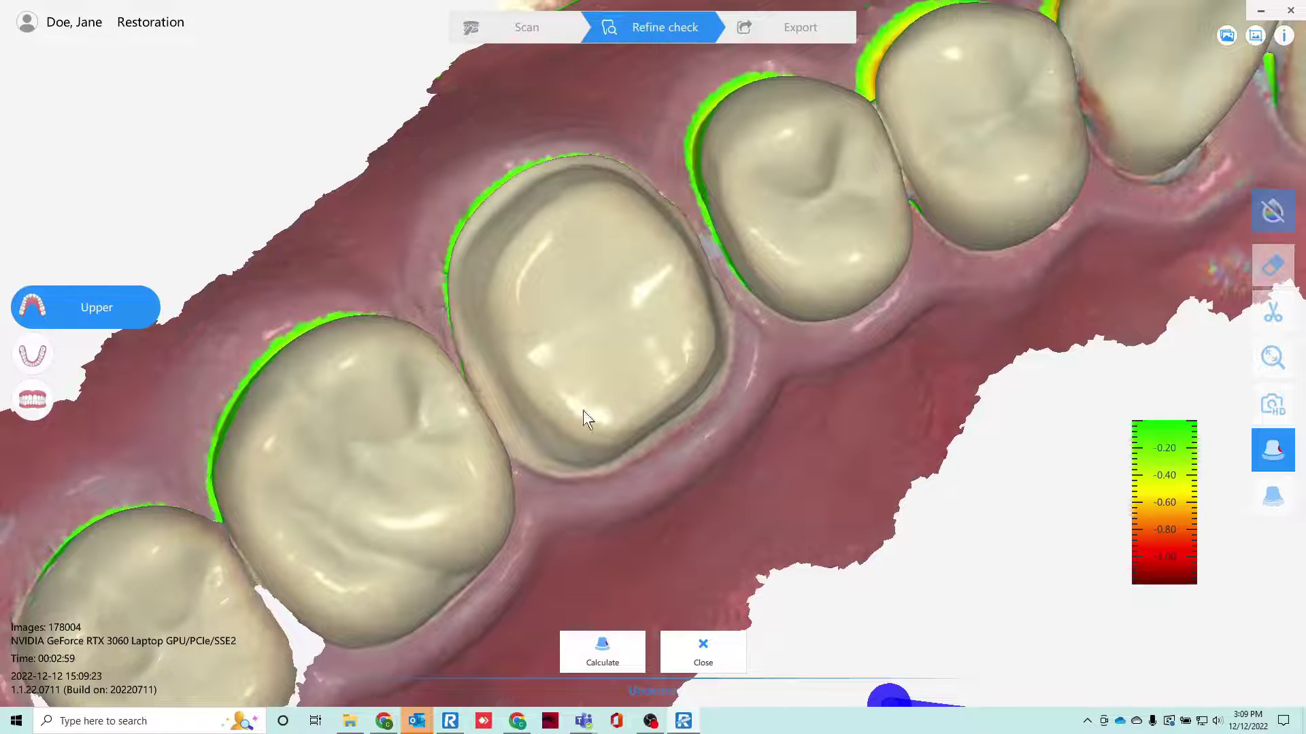
pyautogui.moveTo(396, 334); pyautogui.dragTo(410, 383)
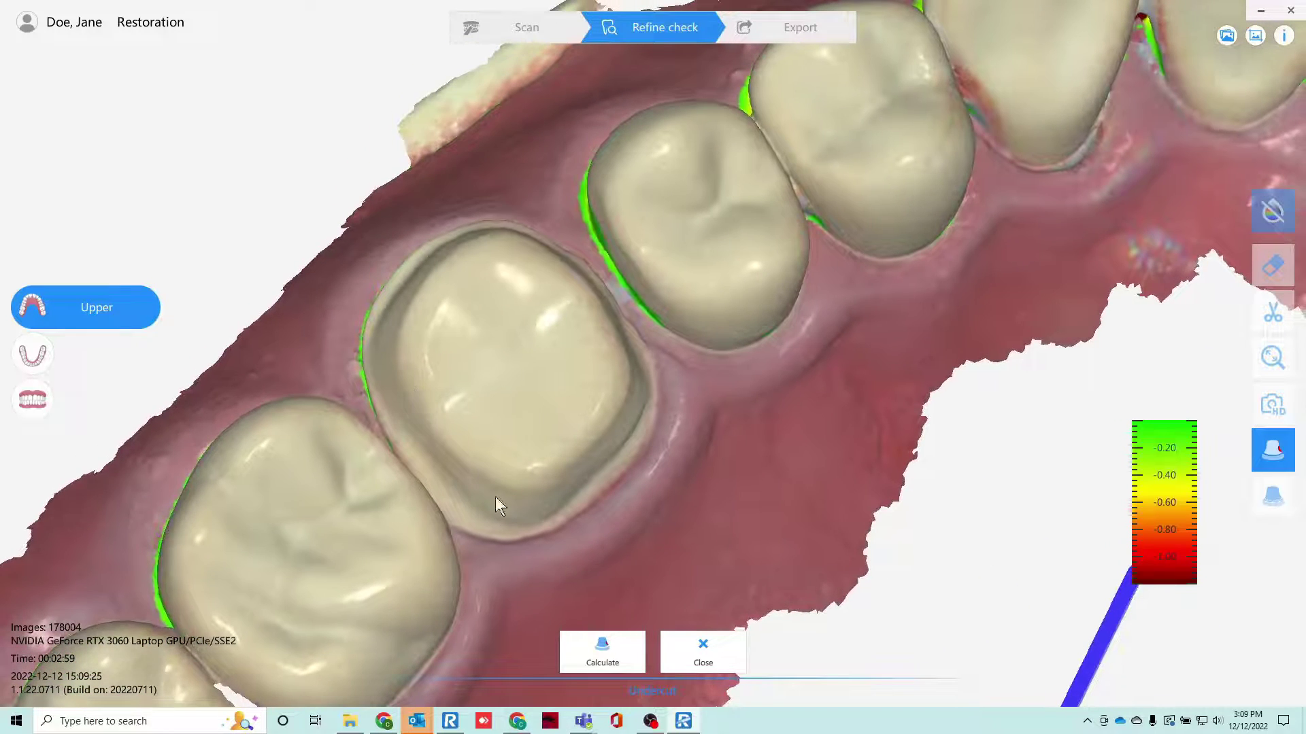
# Close the undercut check and reposition the upper jaw so the whole arch shows.
pyautogui.click(710, 658)
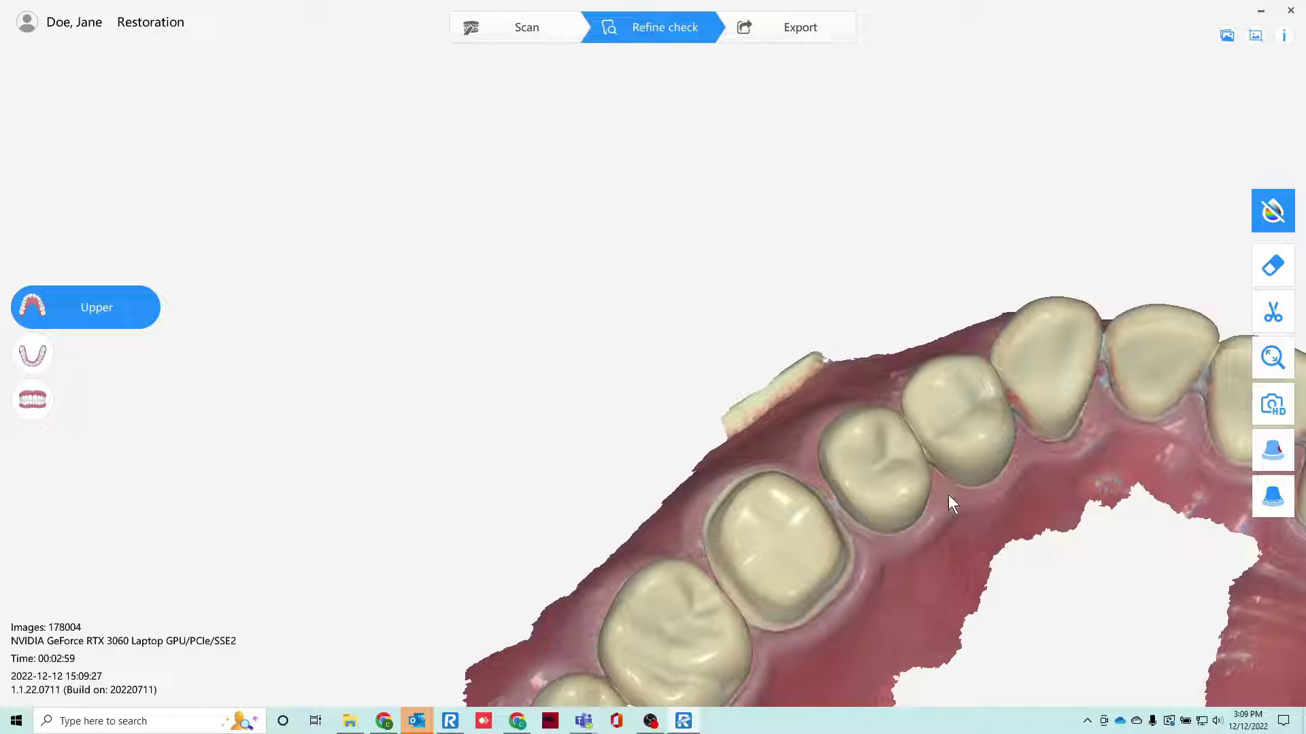
pyautogui.moveTo(948, 495); pyautogui.dragTo(670, 276, button='right')
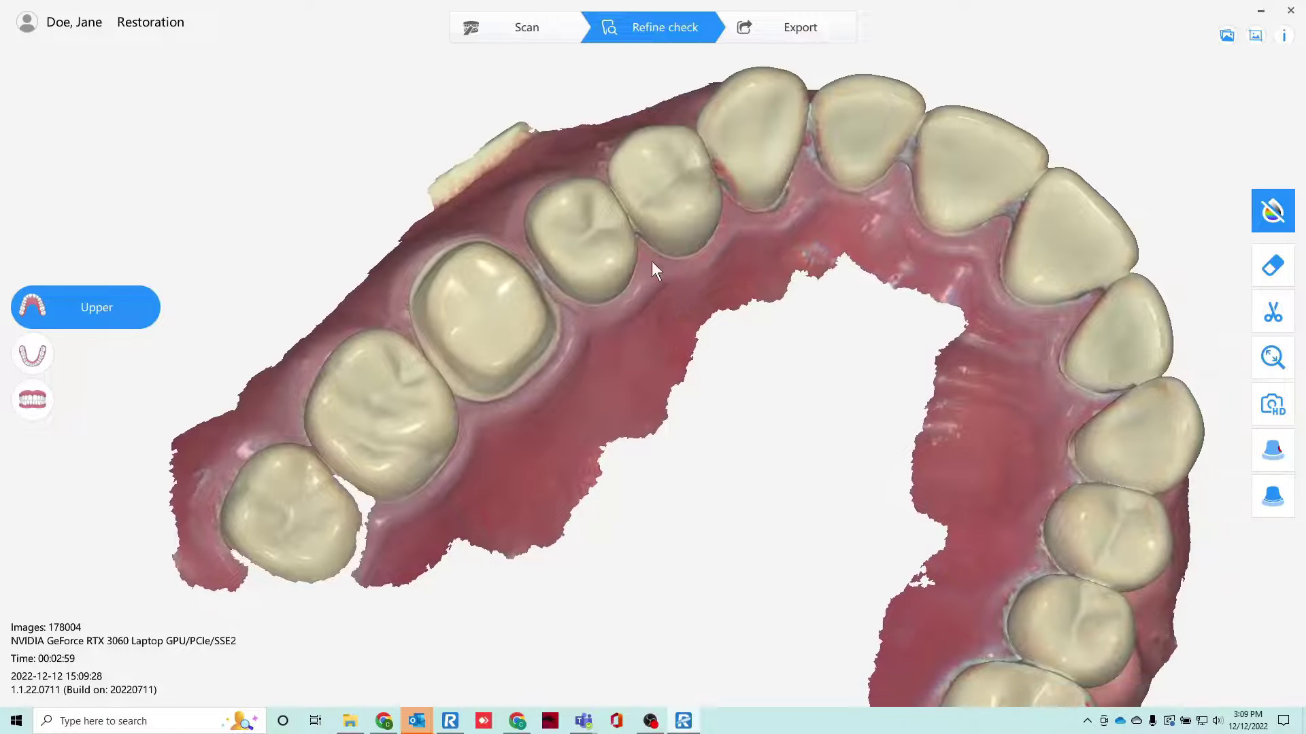
pyautogui.moveTo(602, 256); pyautogui.dragTo(580, 304)
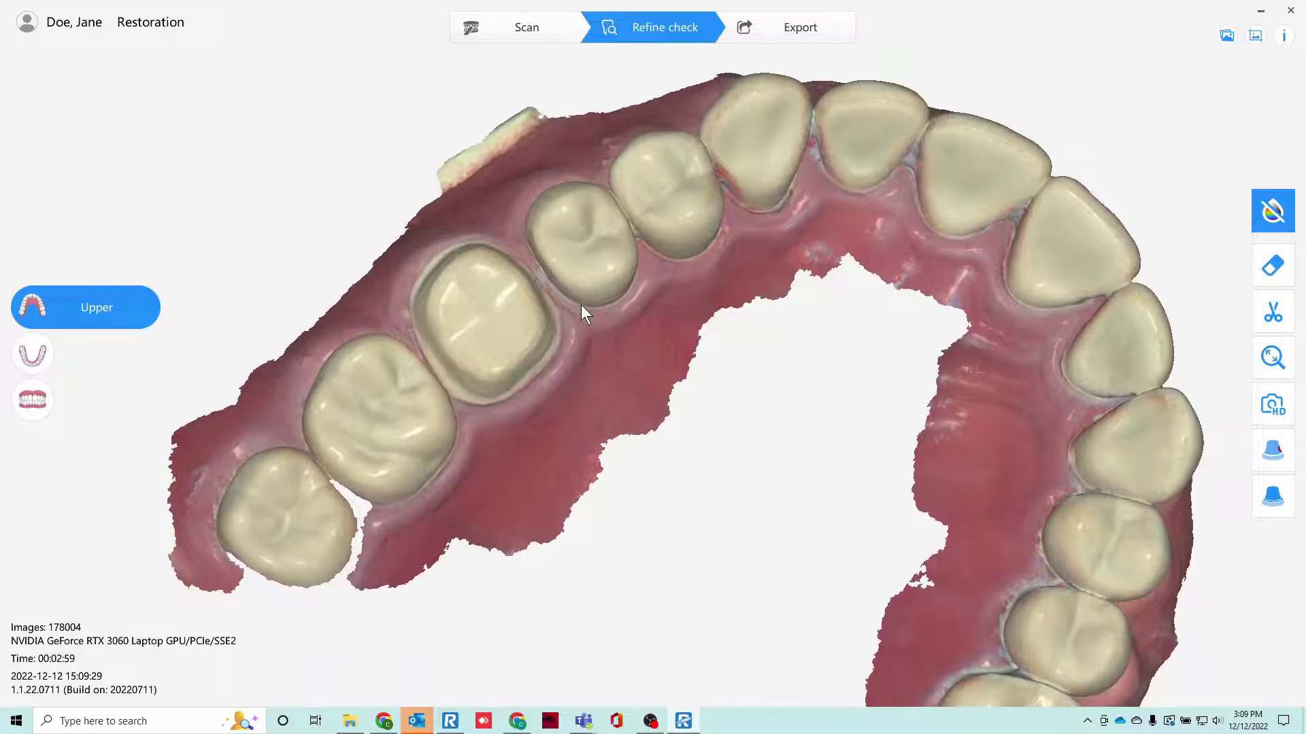
# Export the scans directly from the Data Export dialog, skipping adjustments.
pyautogui.click(786, 30)
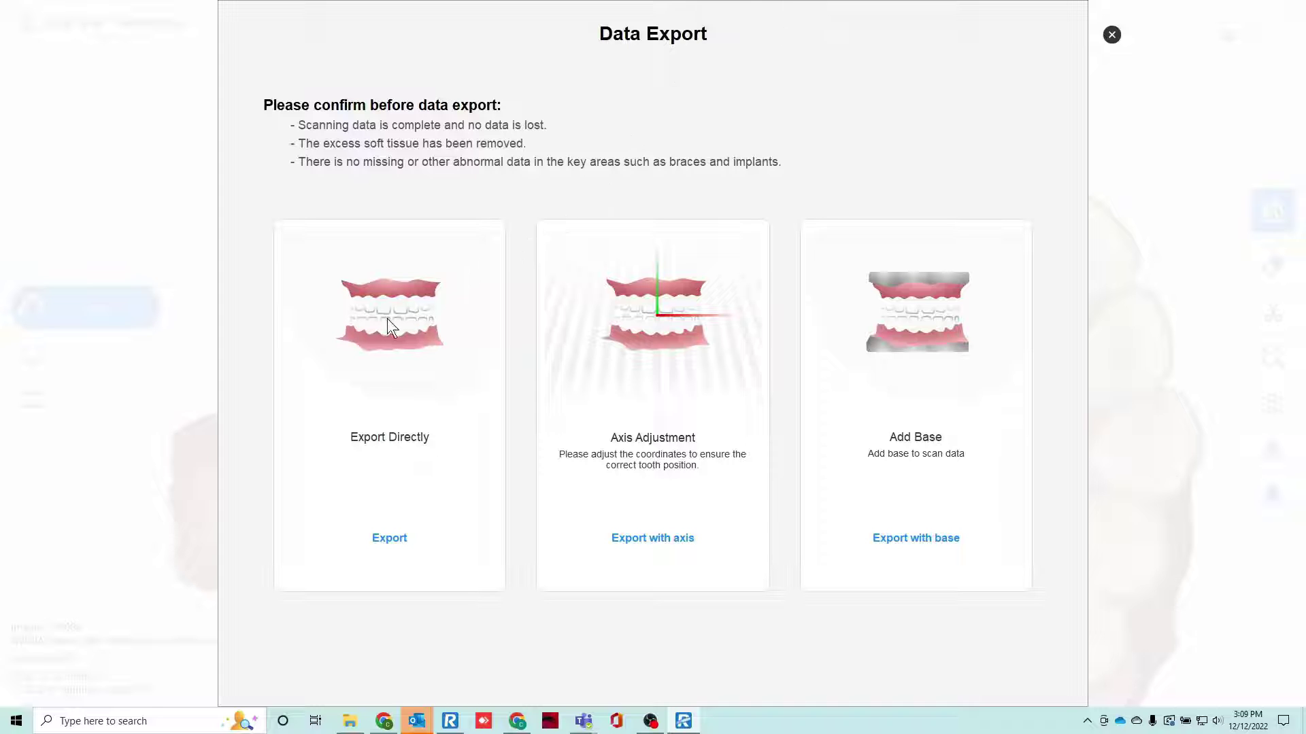
pyautogui.click(398, 538)
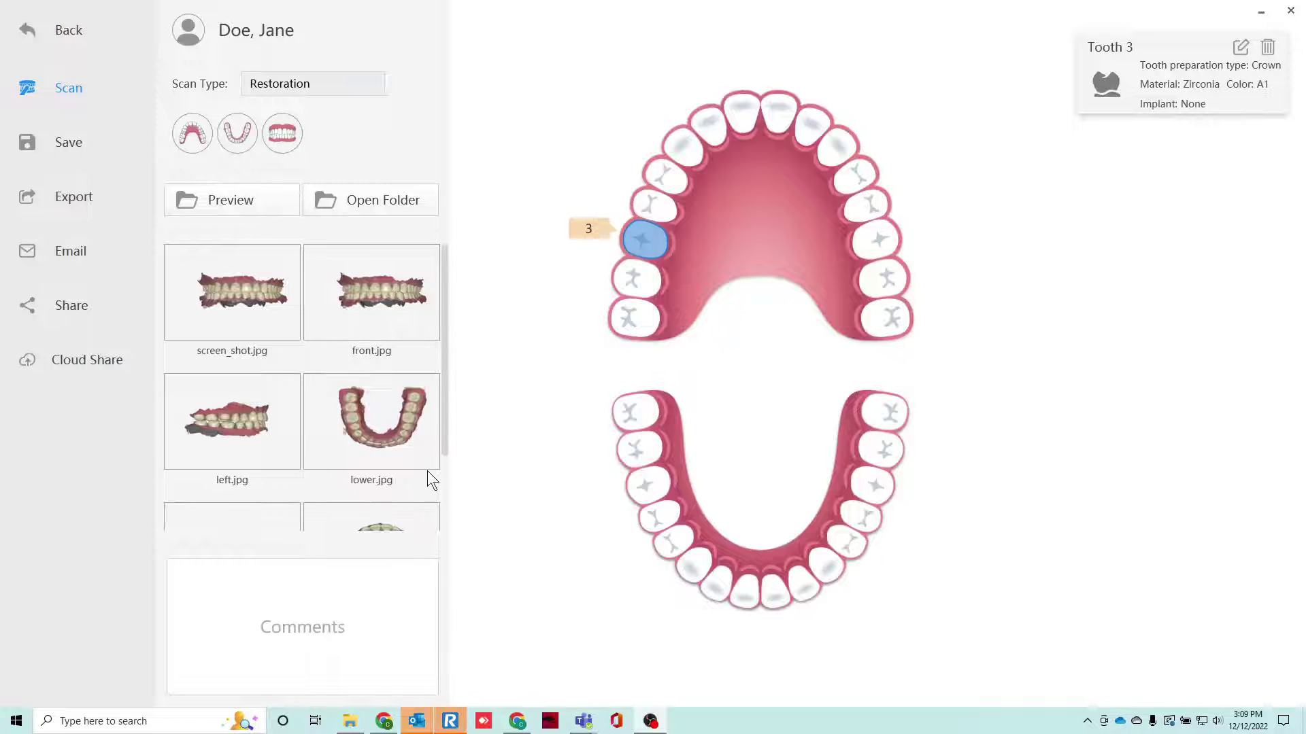
pyautogui.moveTo(443, 336); pyautogui.dragTo(459, 260)
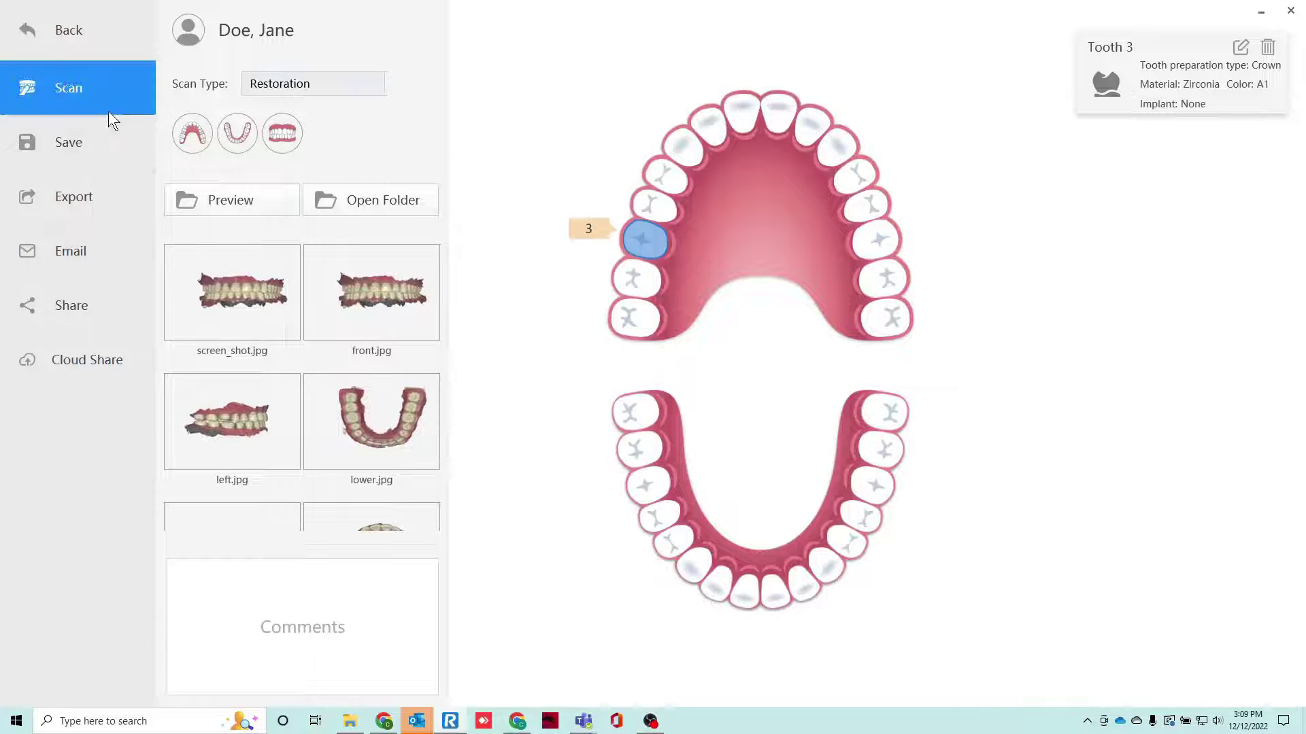
pyautogui.click(104, 207)
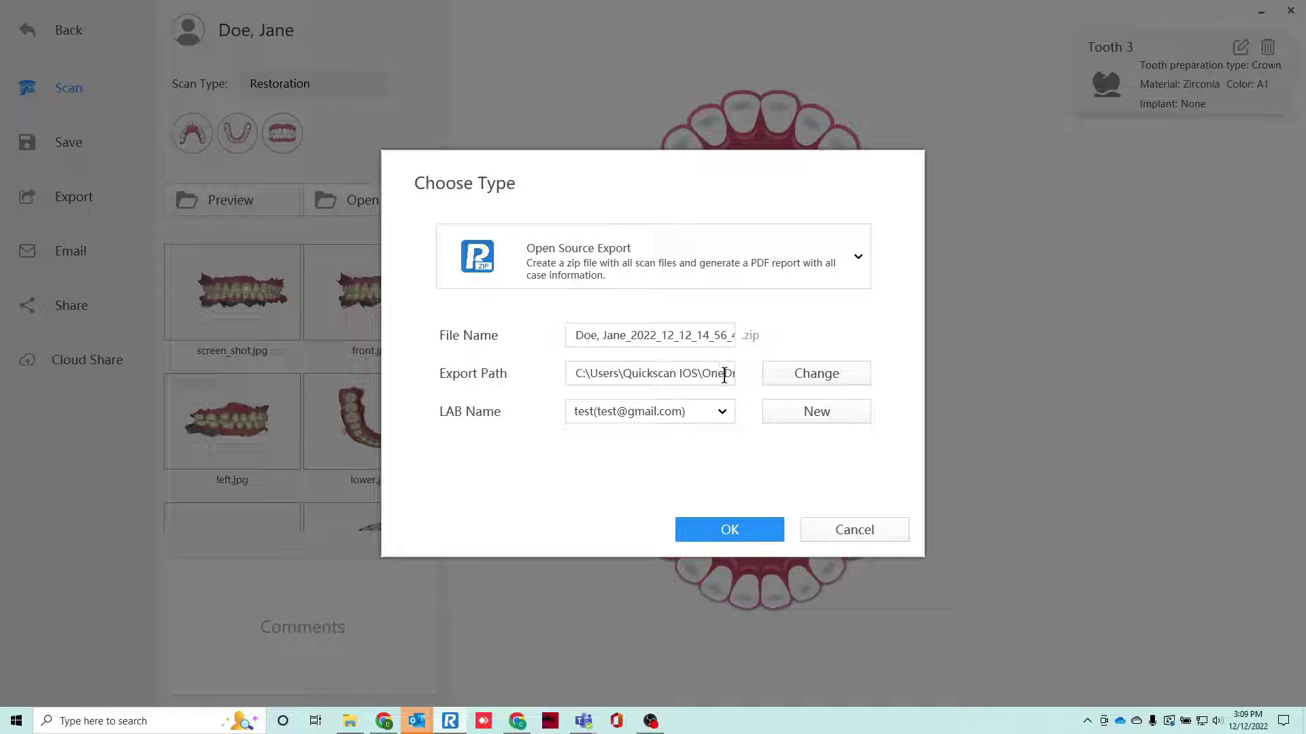
pyautogui.click(829, 373)
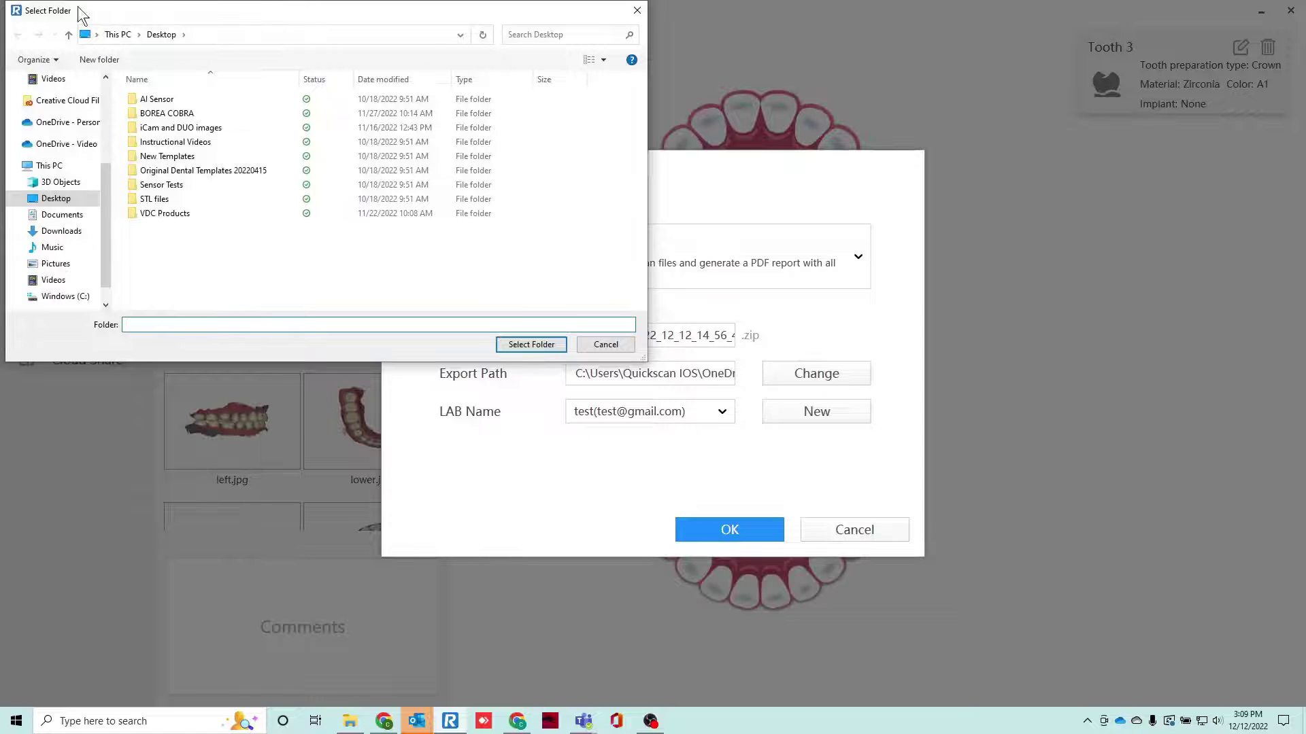
pyautogui.click(606, 344)
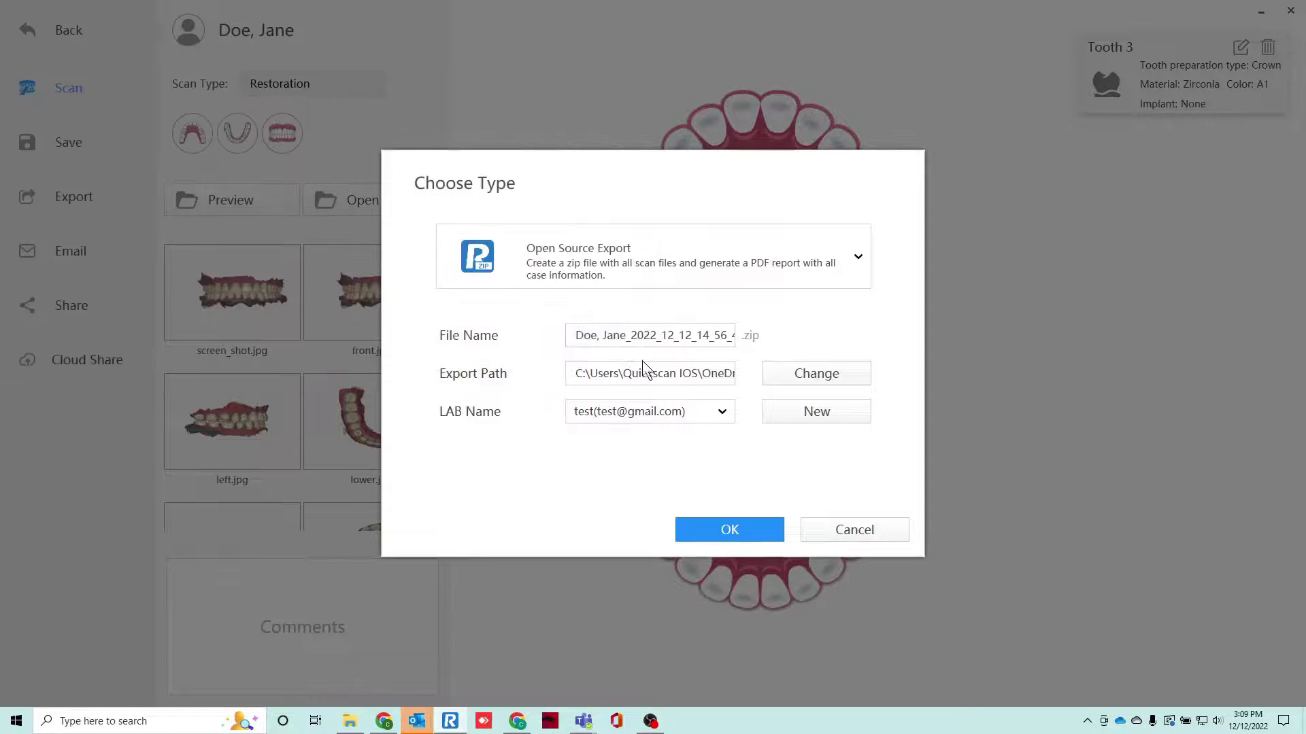
pyautogui.click(725, 410)
pyautogui.click(725, 410)
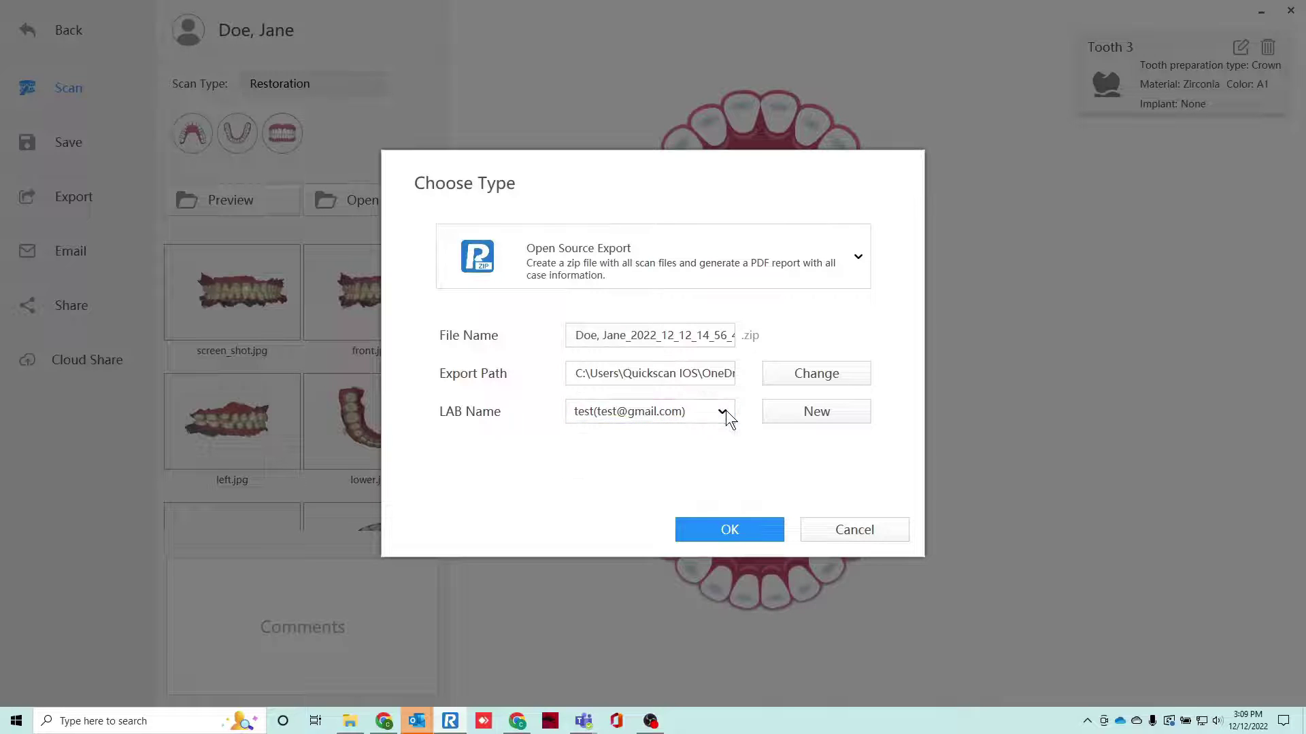
pyautogui.click(862, 533)
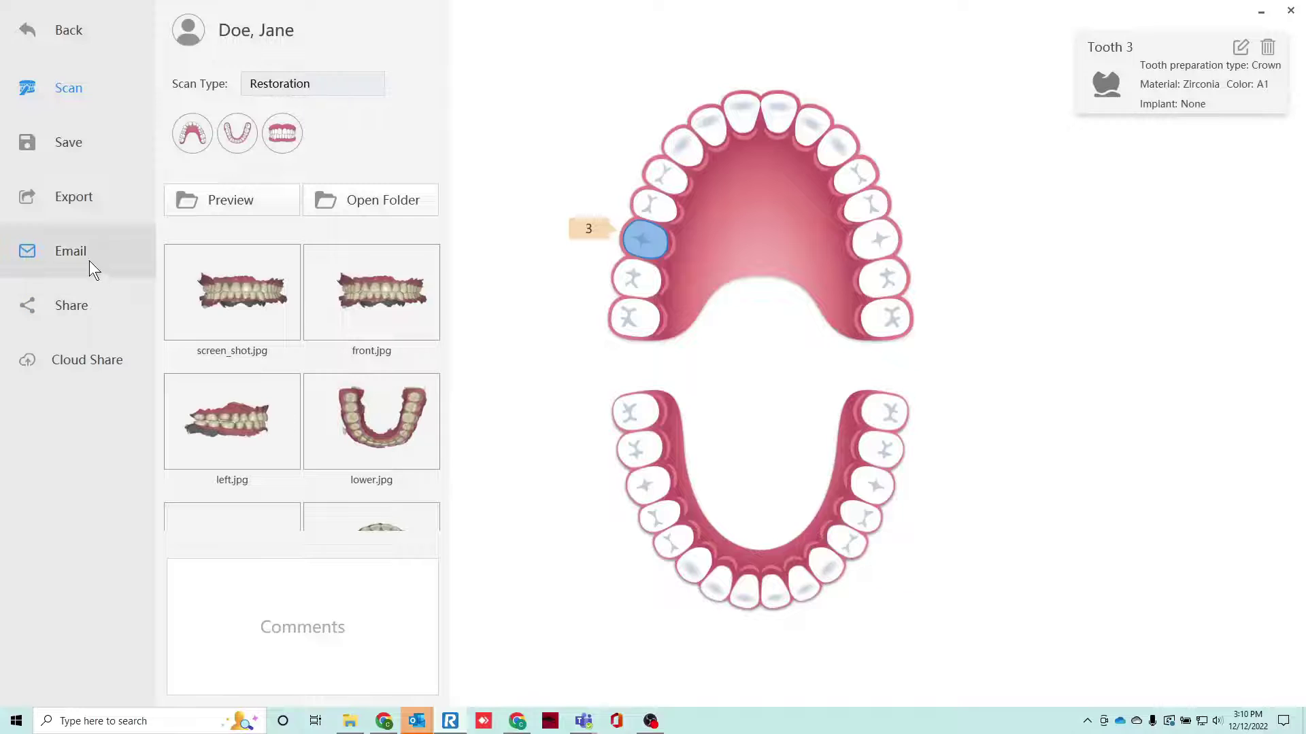
# Create a share link and QR code for the case and copy the link.
pyautogui.click(95, 304)
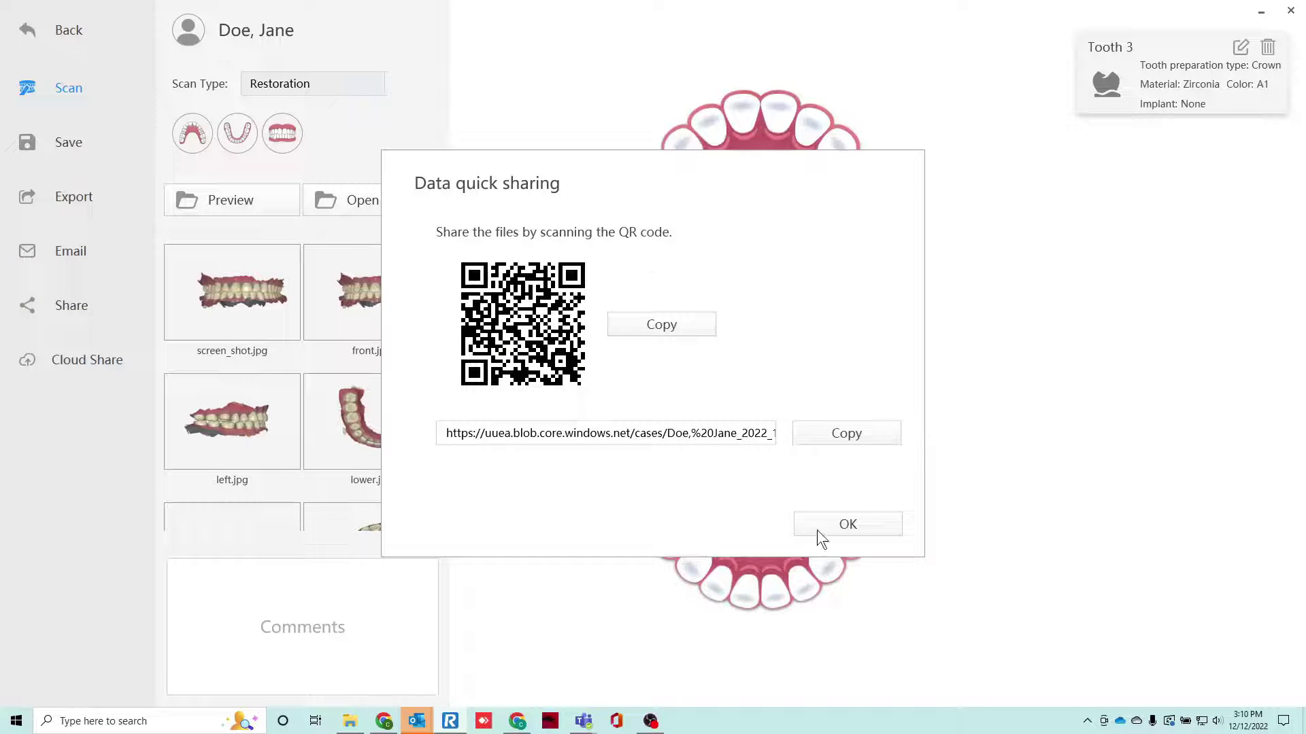
pyautogui.click(813, 441)
pyautogui.click(868, 528)
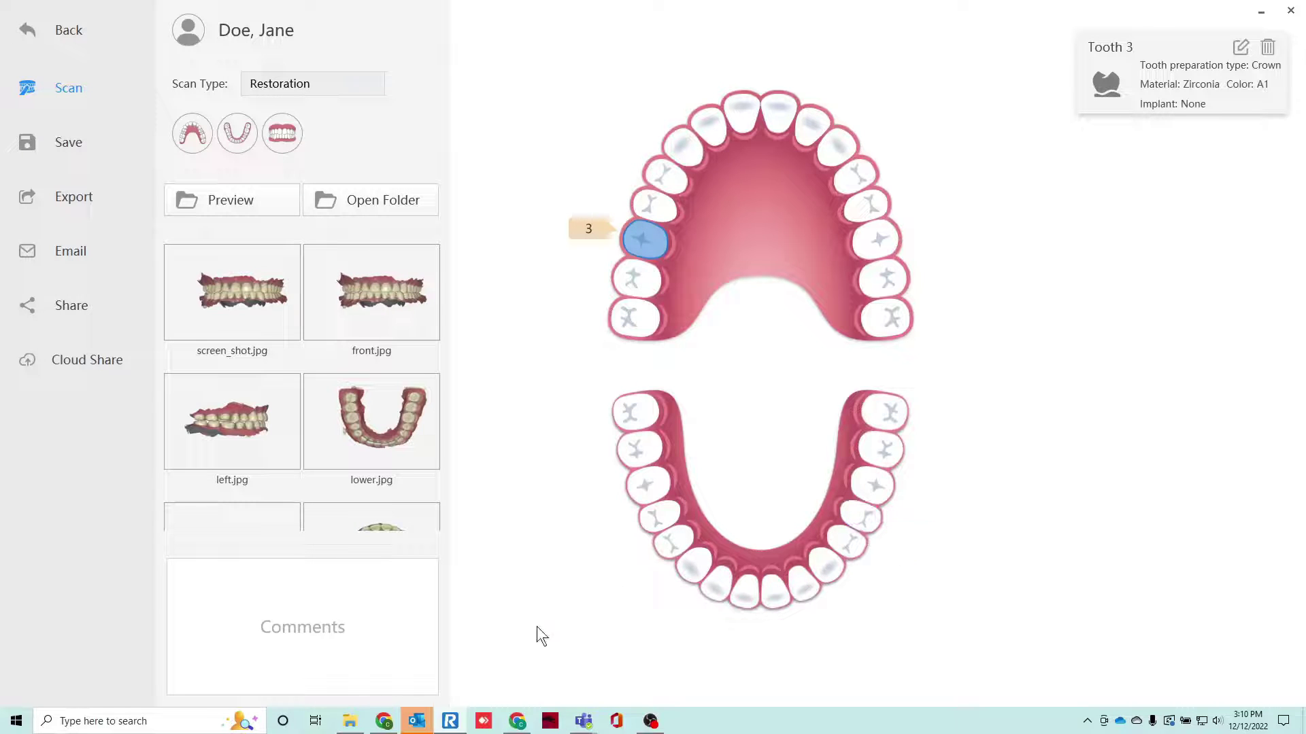
# Open the case's export folder in File Explorer and move its window up and left.
pyautogui.moveTo(421, 727)
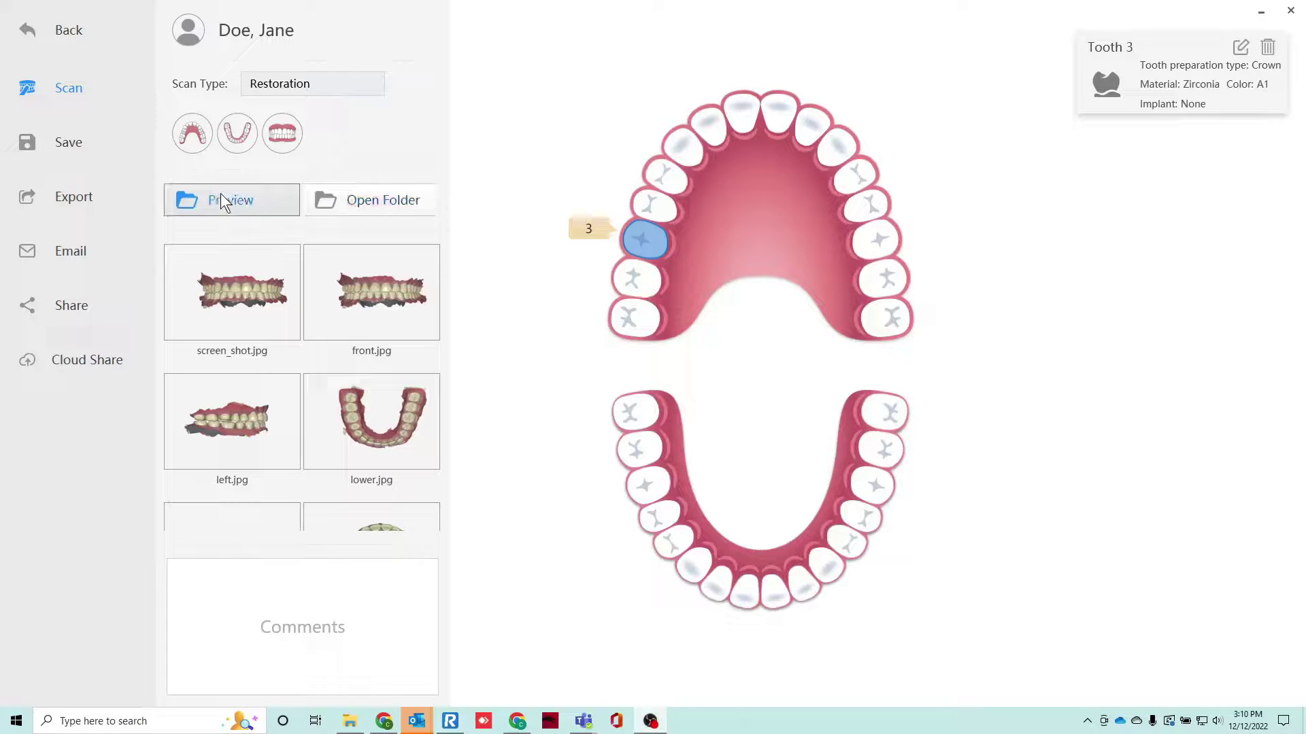
pyautogui.click(346, 193)
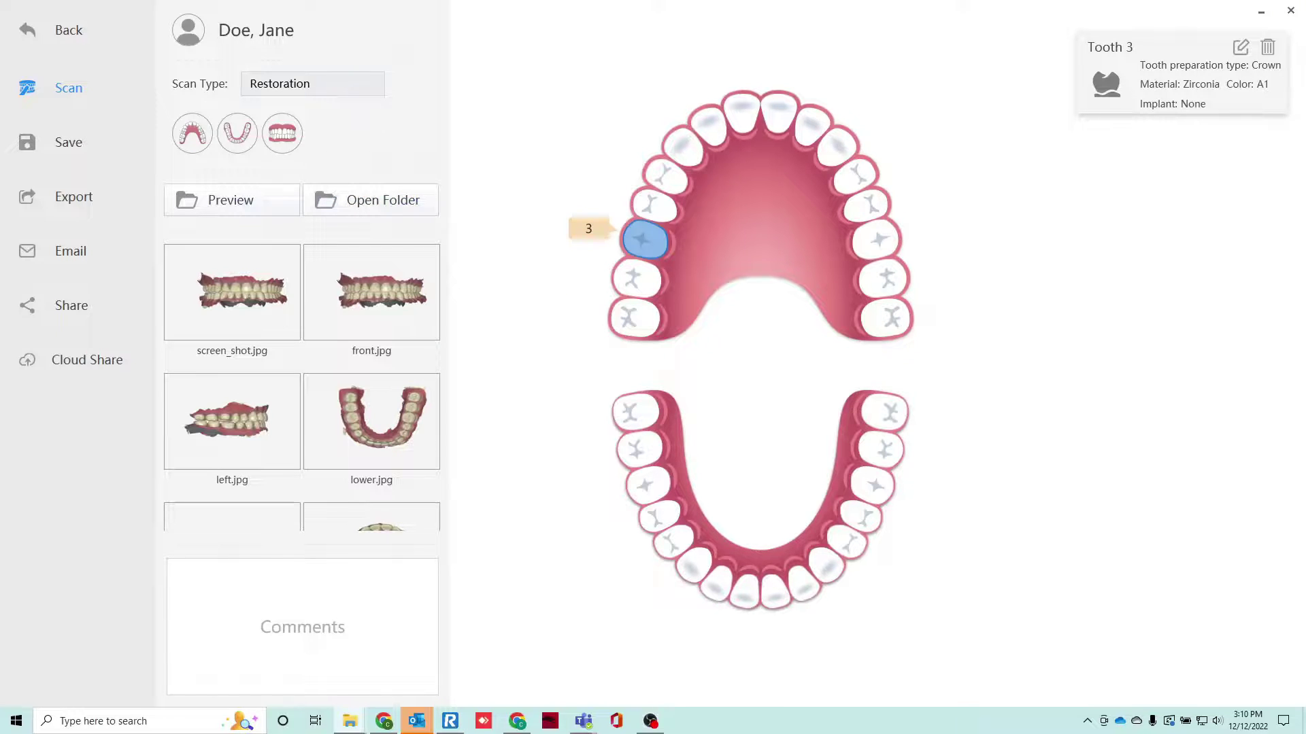
pyautogui.moveTo(1157, 355); pyautogui.dragTo(564, 76)
# Maximize the case folder and open the PDF order report at the top of the list.
pyautogui.click(899, 68)
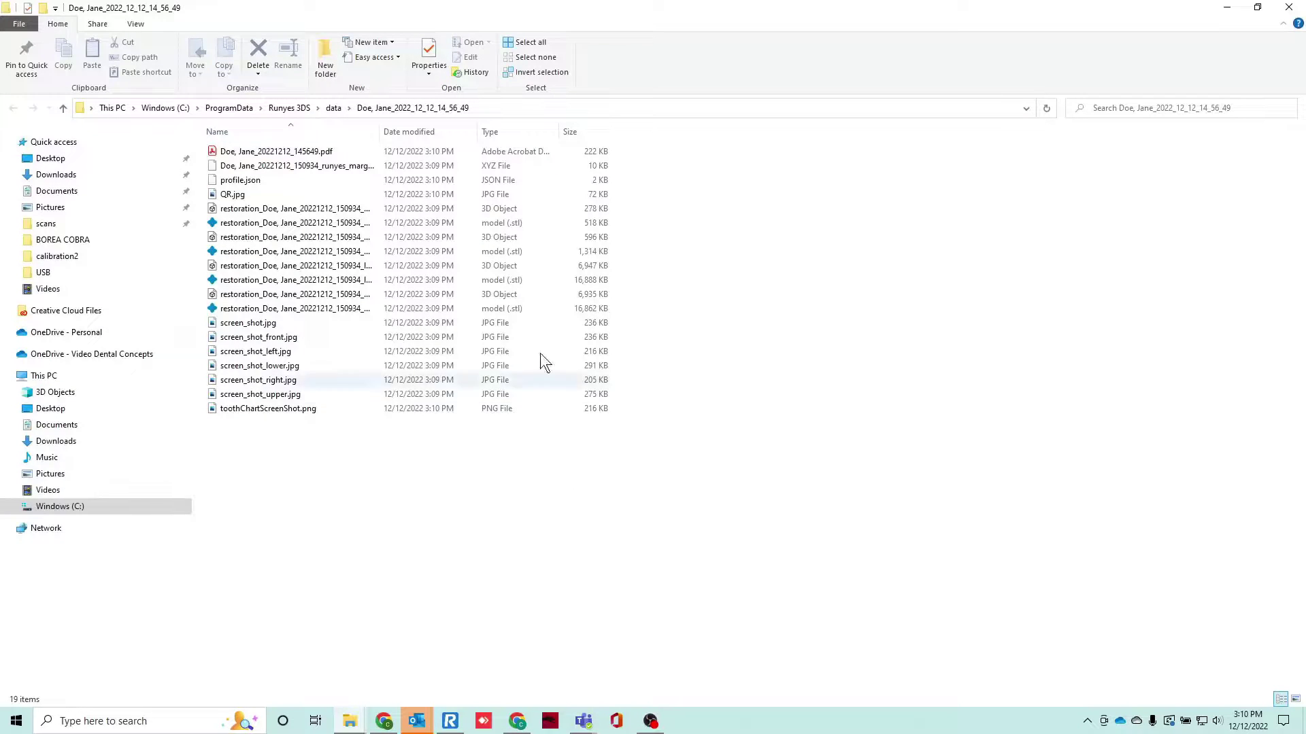
pyautogui.doubleClick(280, 152)
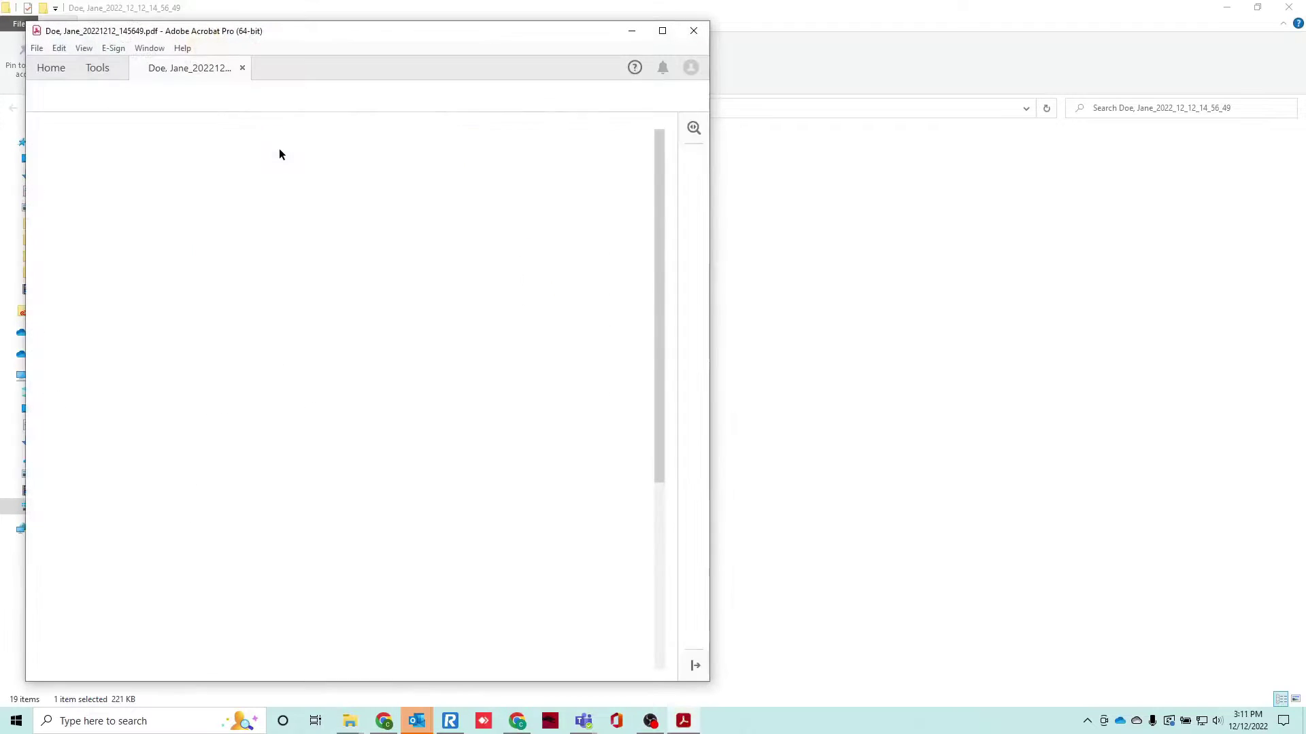
# Maximize Acrobat and scroll through the report to tooth 3's zirconia anatomic crown, shade A1.
pyautogui.click(668, 38)
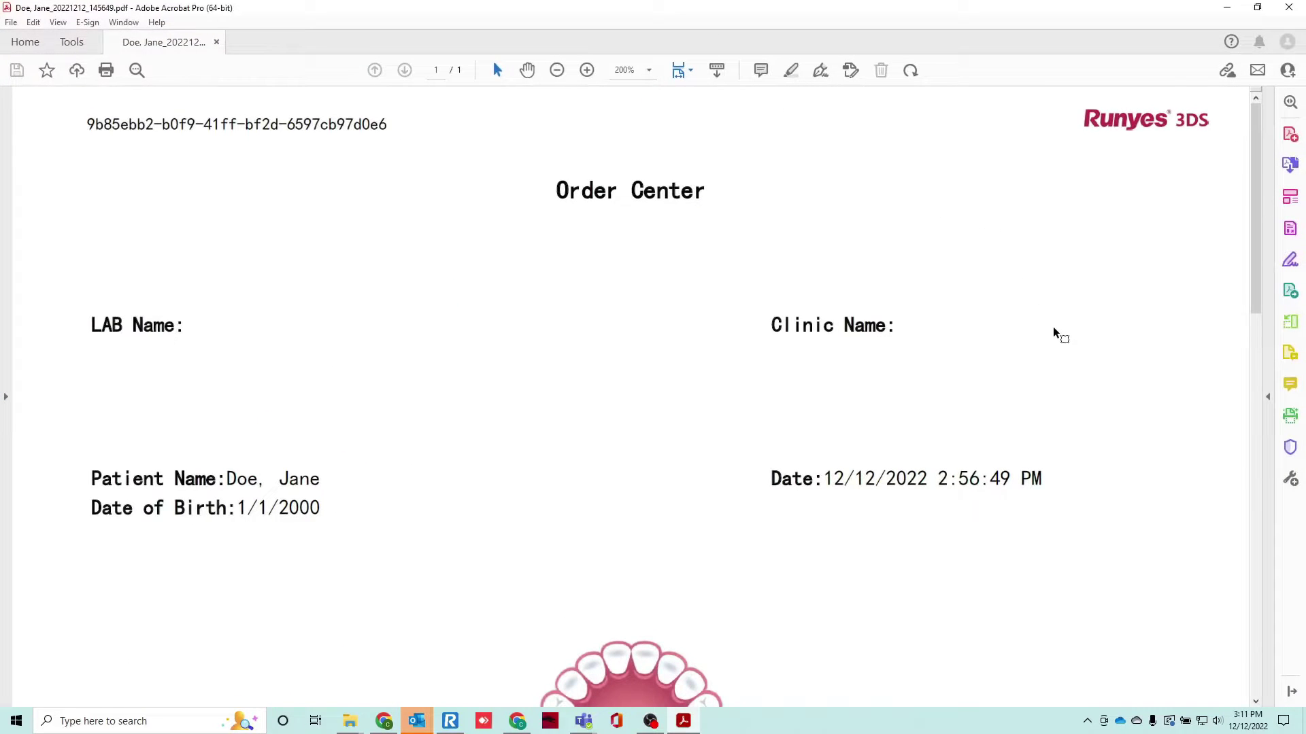
pyautogui.scroll(-2, 1055, 327)
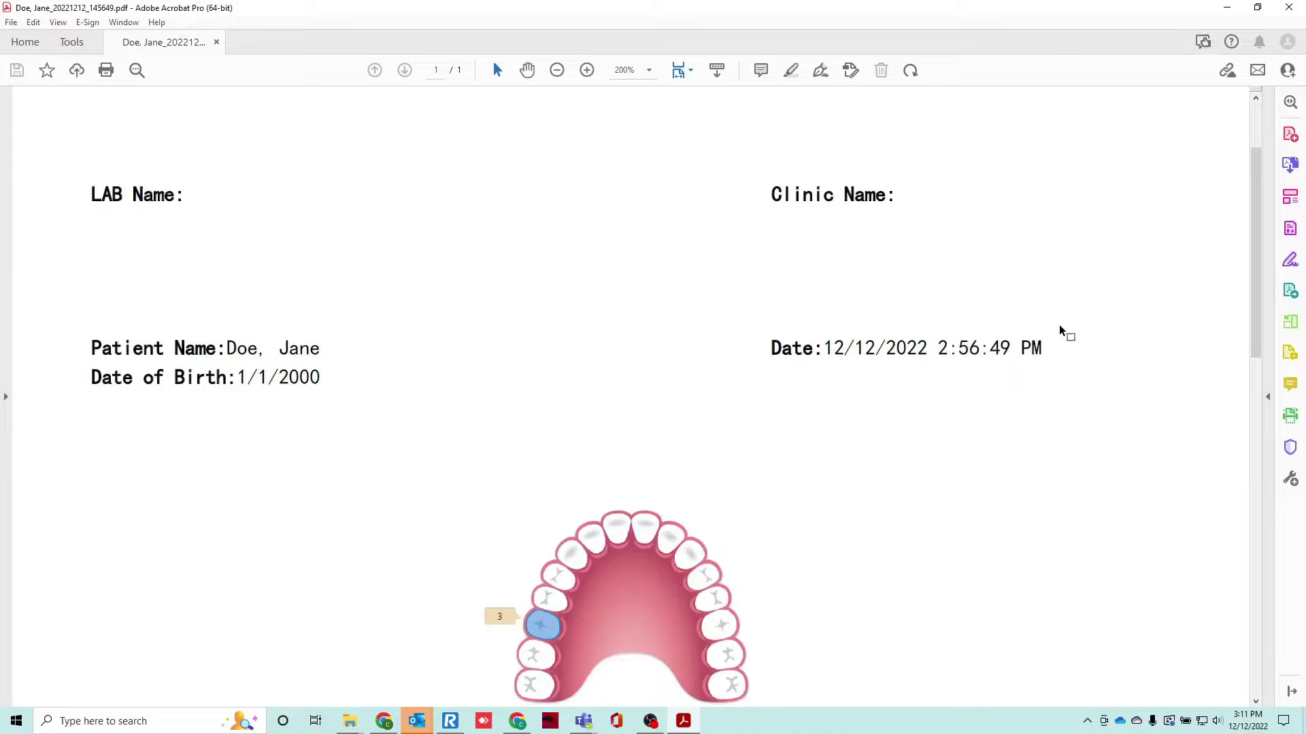
pyautogui.scroll(-1, 1059, 327)
pyautogui.scroll(-1, 1059, 330)
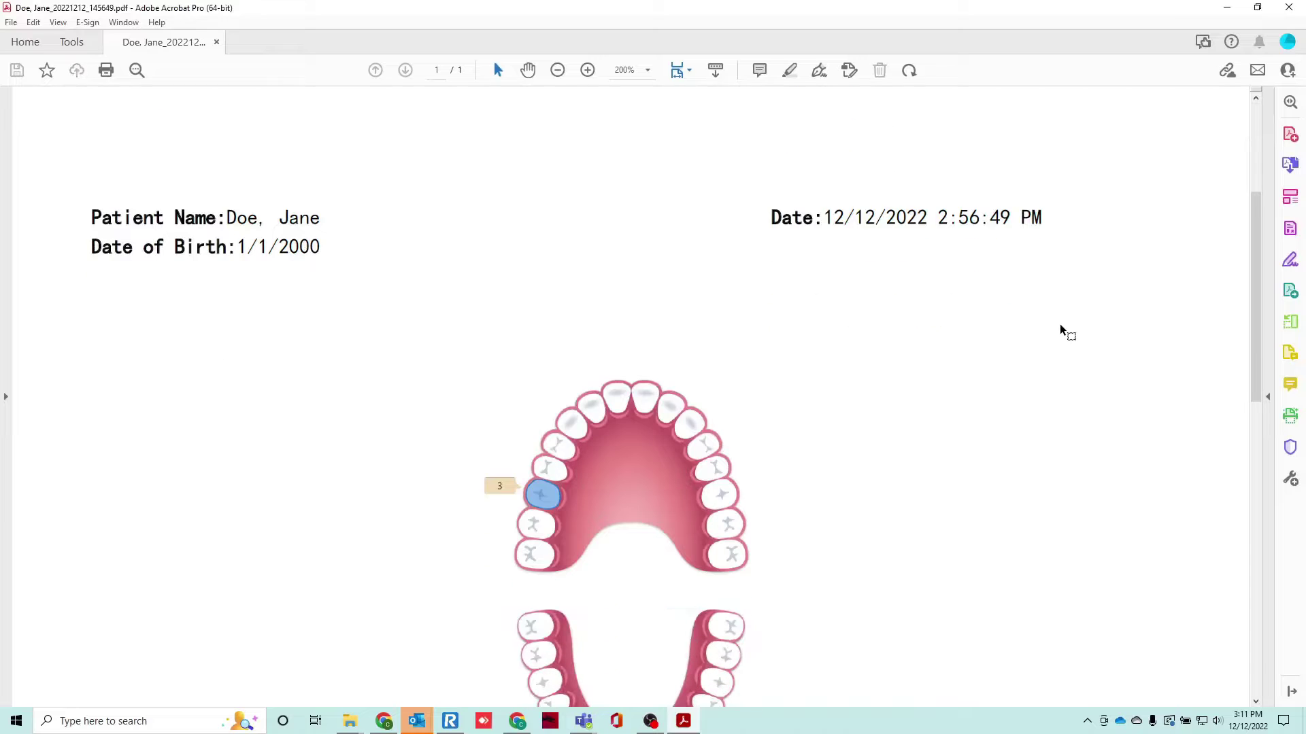
pyautogui.scroll(-5, 1060, 324)
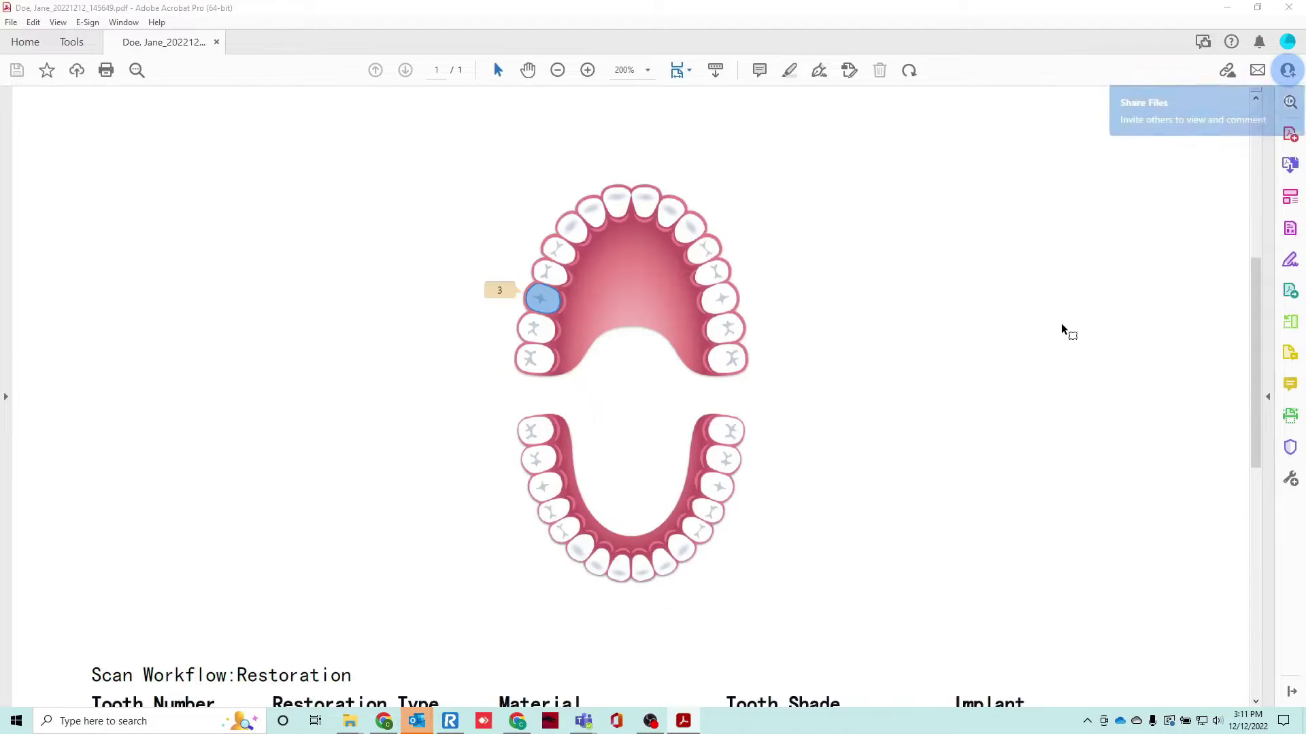
pyautogui.scroll(-6, 1061, 324)
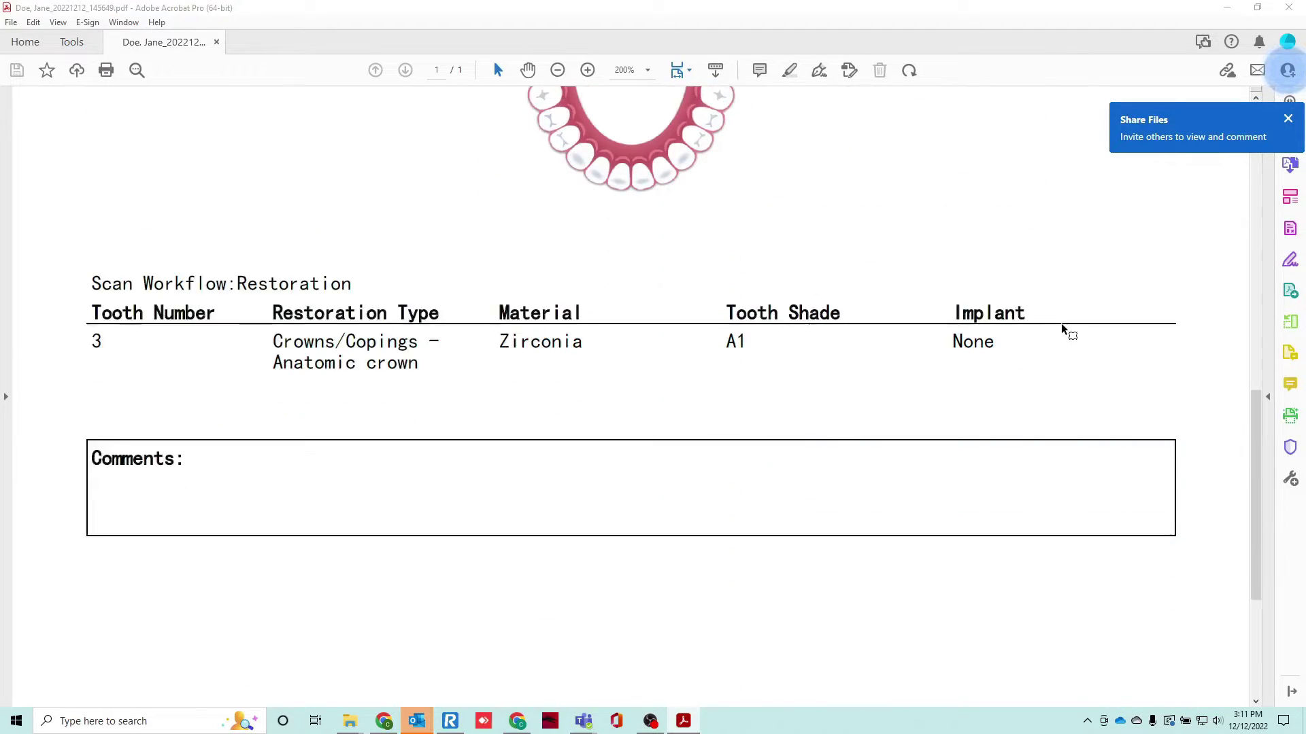
pyautogui.scroll(-2, 1061, 329)
pyautogui.scroll(12, 1062, 324)
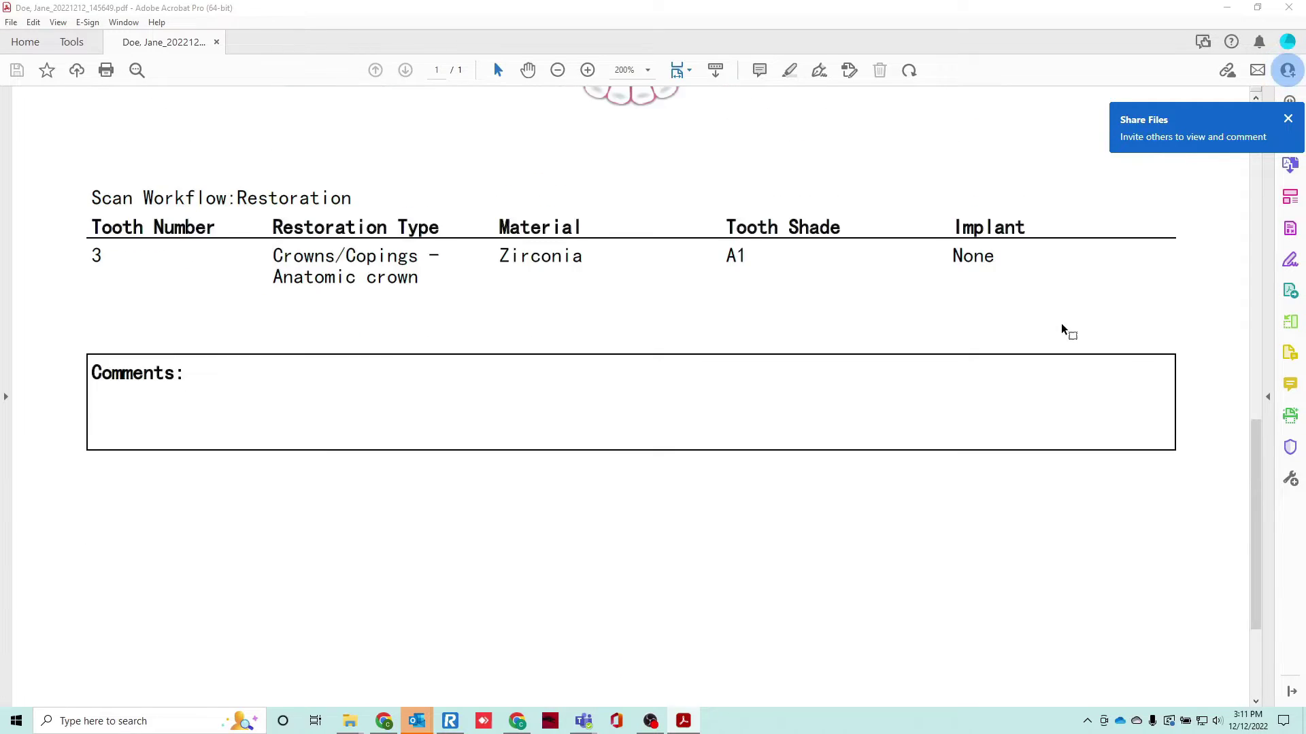